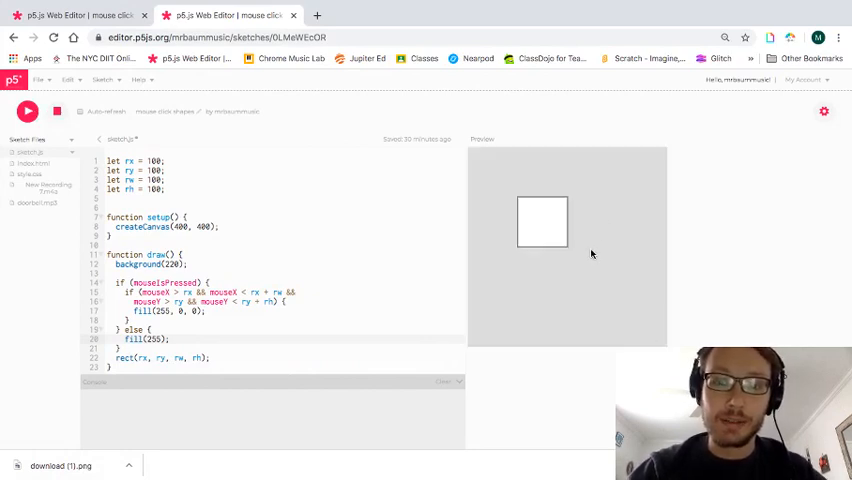
Step: Test in the preview that pressing the square turns it red and back to white
{"action": "left_click", "coordinate": [545, 226]}
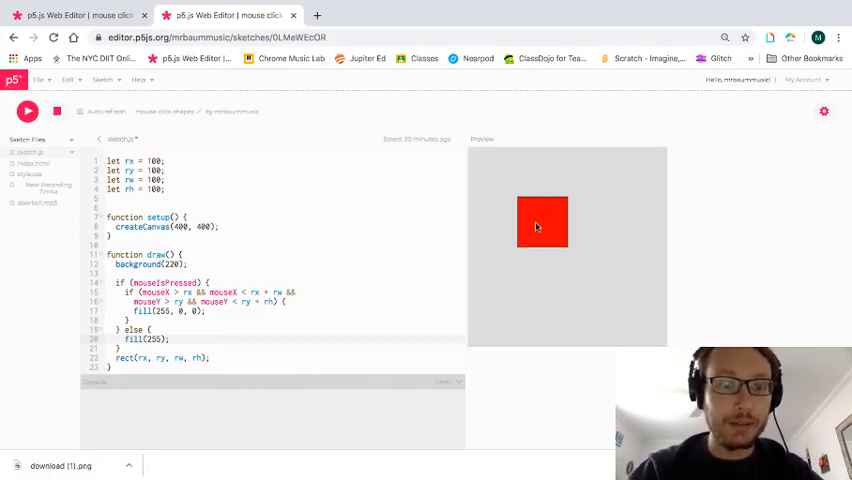
{"action": "left_click", "coordinate": [538, 218]}
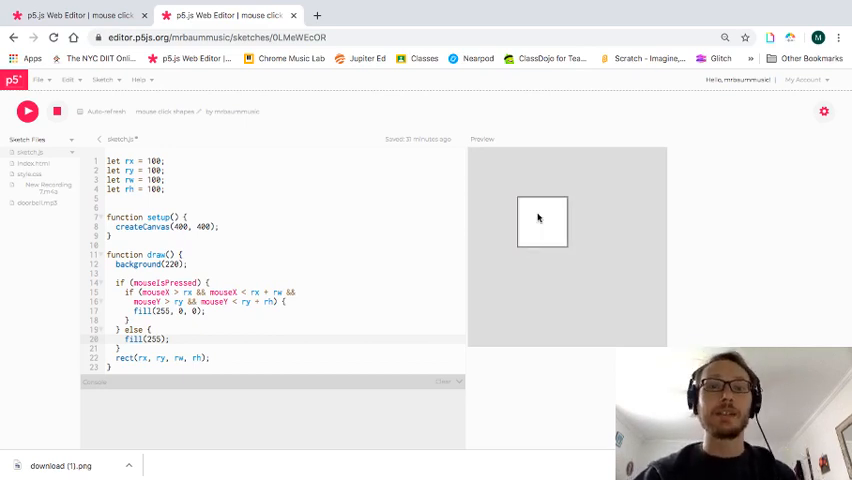
{"action": "left_click", "coordinate": [538, 217]}
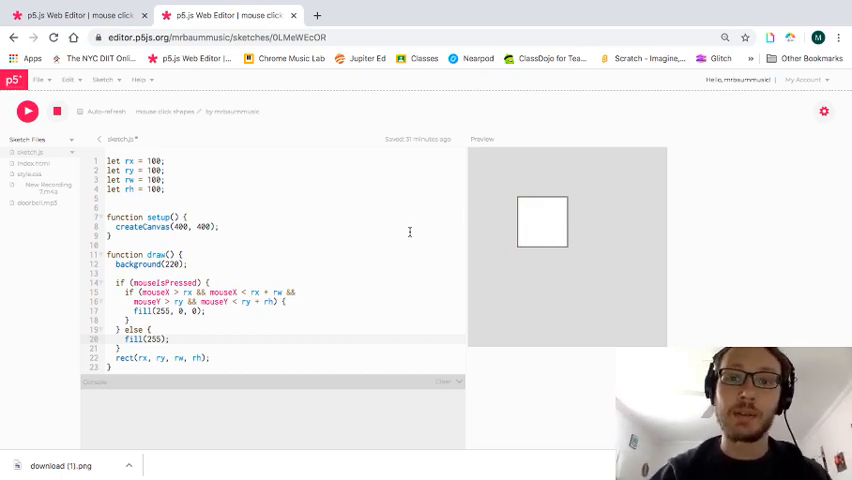
{"action": "left_click", "coordinate": [544, 229]}
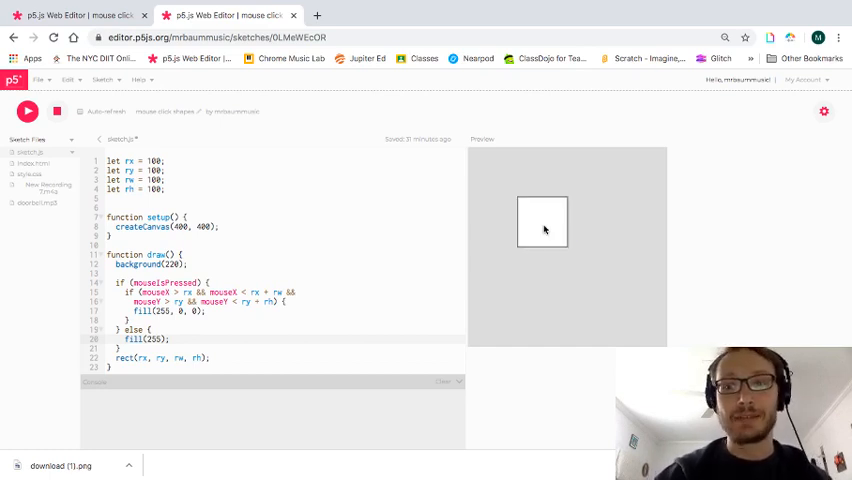
{"action": "left_click", "coordinate": [544, 229]}
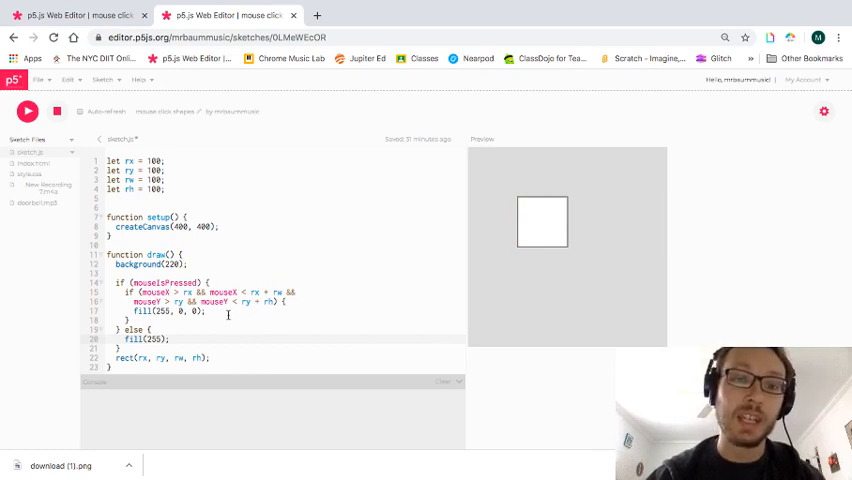
Step: Add an empty preload() function and a 'let bell, train;' declaration below the existing variables
{"action": "left_click", "coordinate": [222, 312]}
{"action": "key", "text": "Return"}
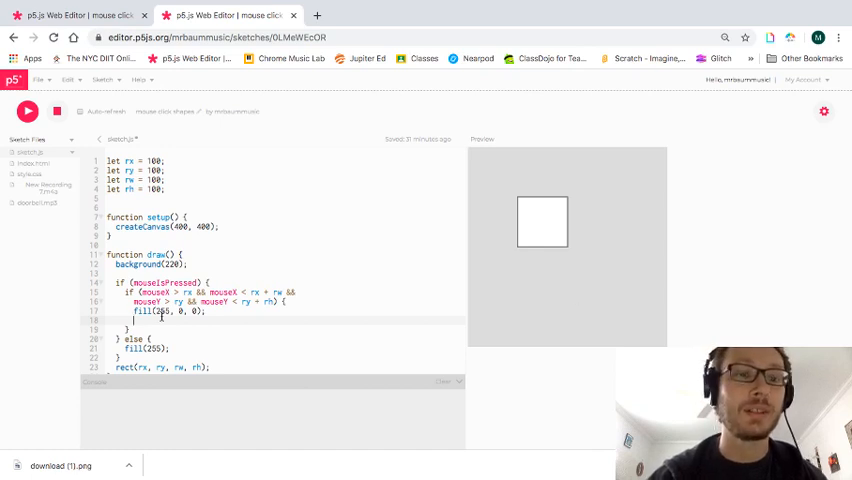
{"action": "key", "text": "BackSpace"}
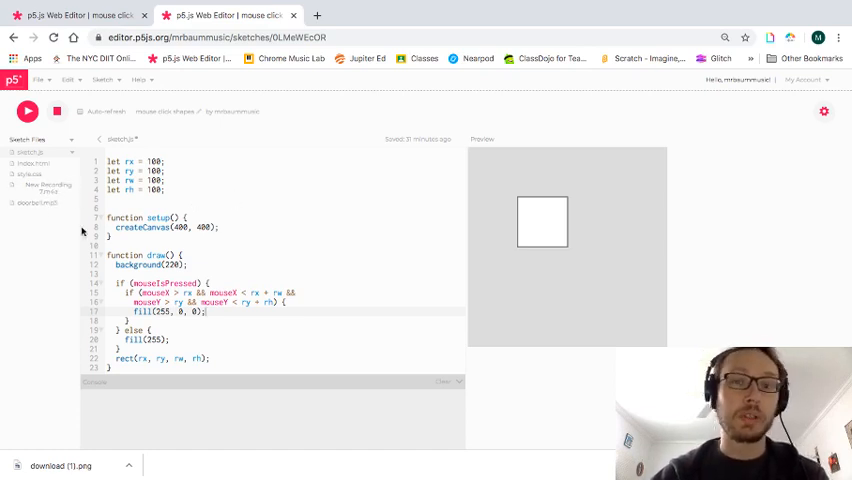
{"action": "left_click", "coordinate": [218, 189]}
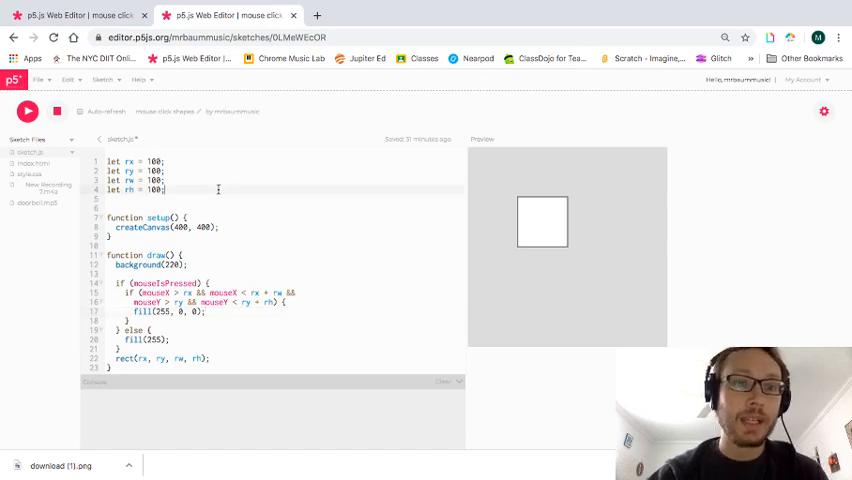
{"action": "key", "text": "Return"}
{"action": "key", "text": "Return"}
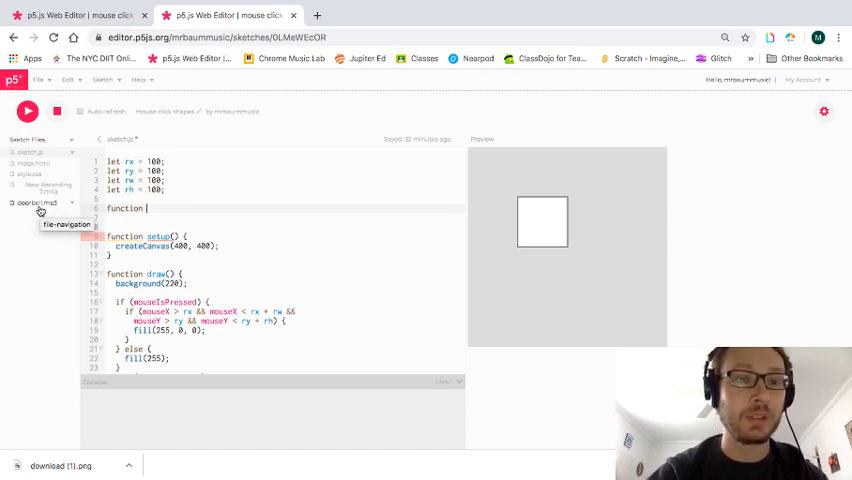
{"action": "type", "text": "preloa"}
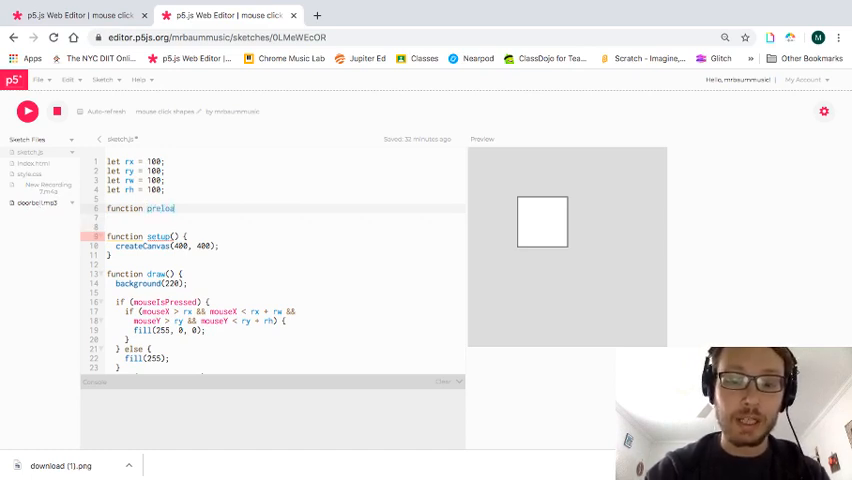
{"action": "type", "text": "d() {"}
{"action": "key", "text": "Return"}
{"action": "key", "text": "Return"}
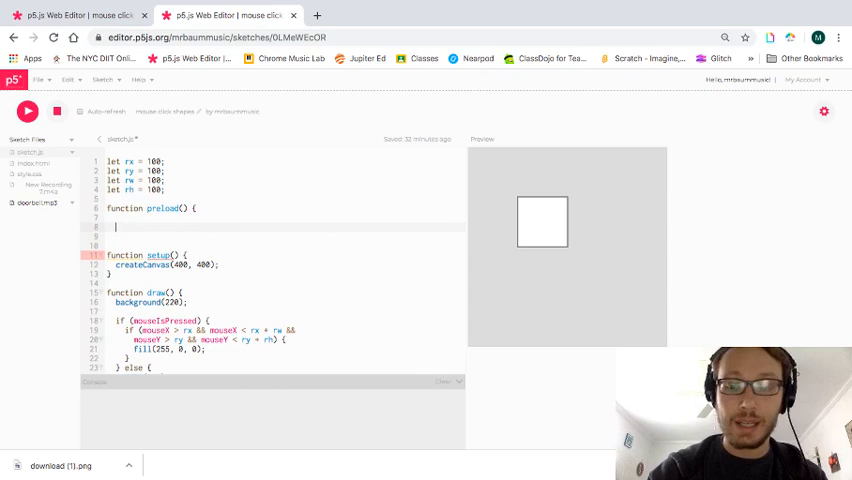
{"action": "type", "text": "}"}
{"action": "left_click", "coordinate": [191, 190]}
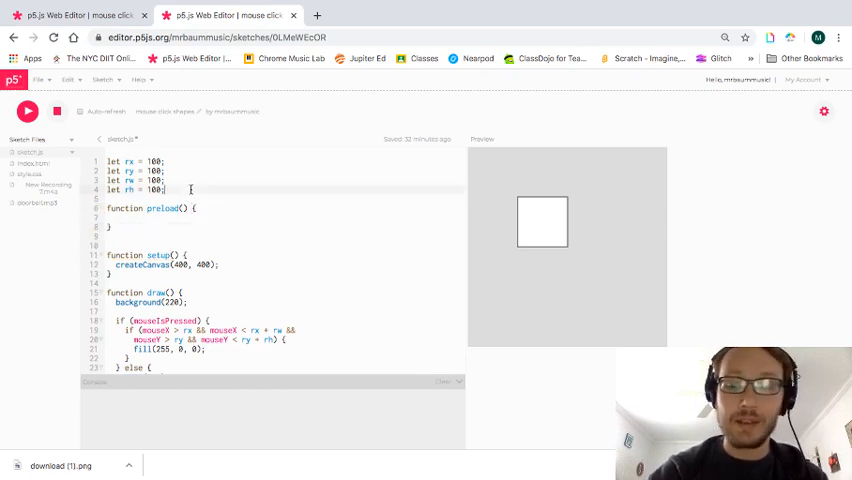
{"action": "key", "text": "Return"}
{"action": "key", "text": "Return"}
{"action": "type", "text": "let "}
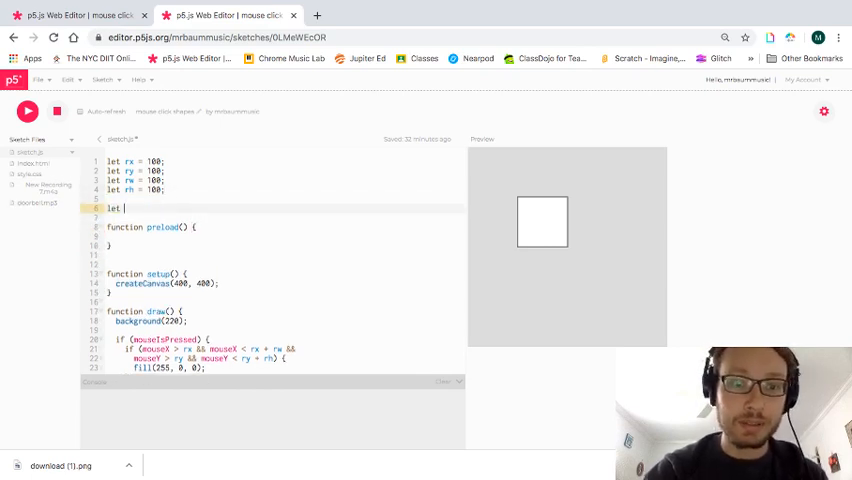
{"action": "type", "text": "bell, "}
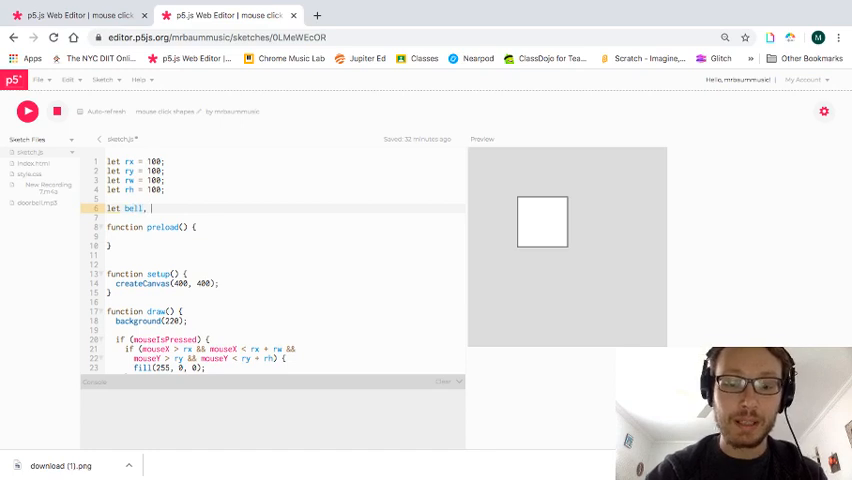
{"action": "type", "text": "train;"}
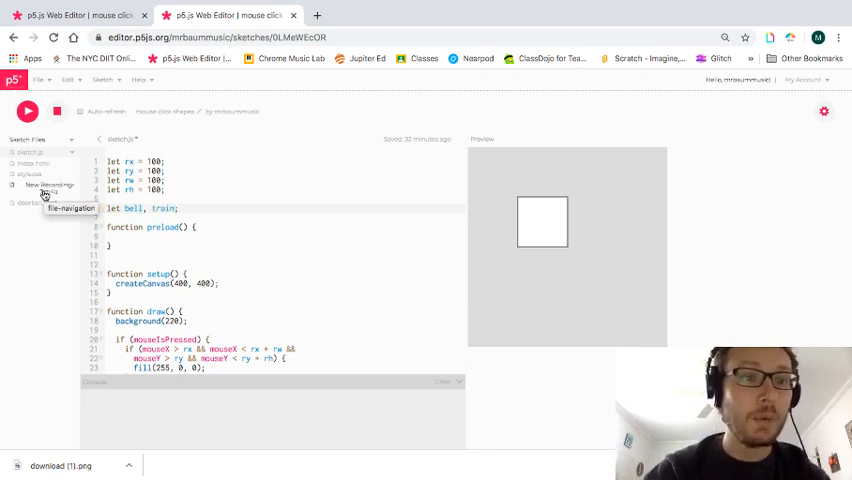
Step: Rename the New Recording file in the sidebar to train.m4a
{"action": "right_click", "coordinate": [44, 194]}
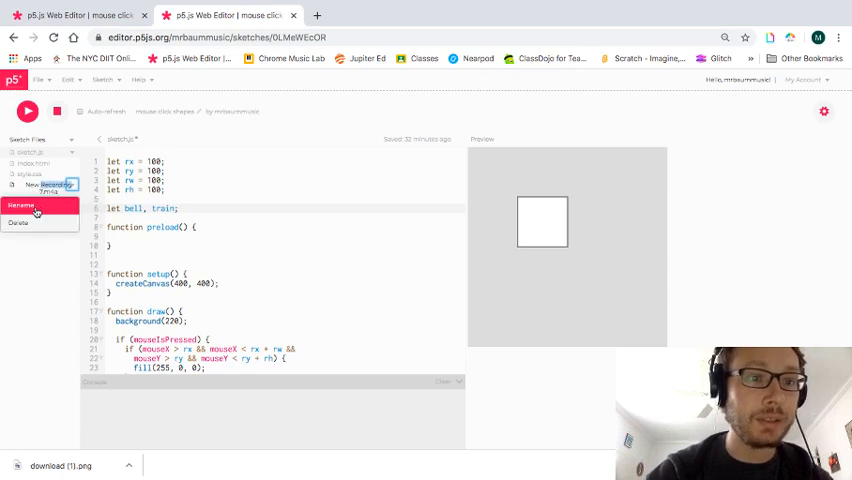
{"action": "left_click", "coordinate": [36, 210]}
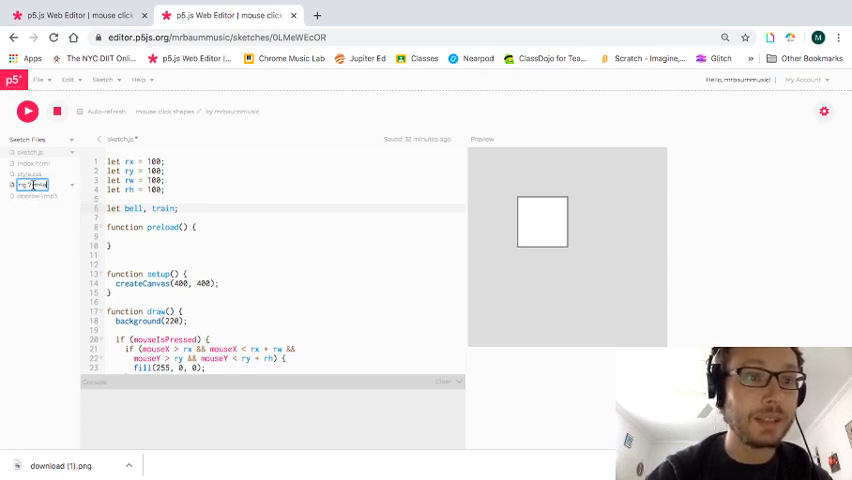
{"action": "left_click_drag", "start_coordinate": [33, 185], "coordinate": [4, 190]}
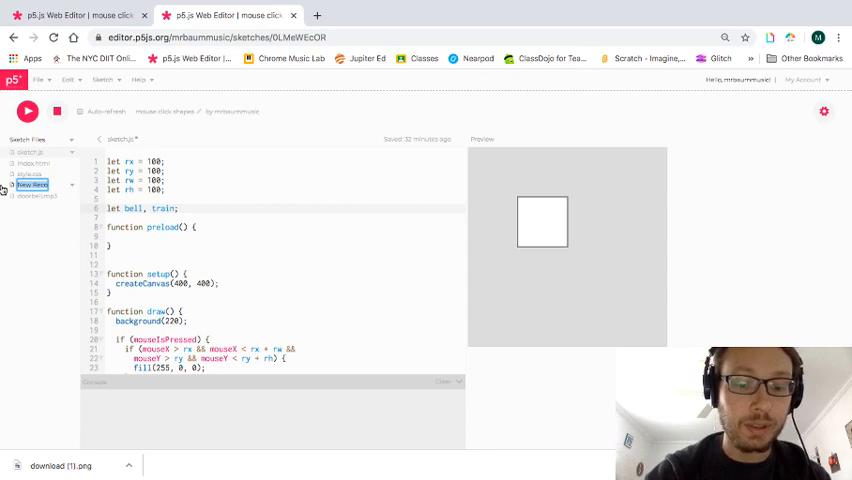
{"action": "type", "text": "horn.m4a"}
{"action": "key", "text": "Return"}
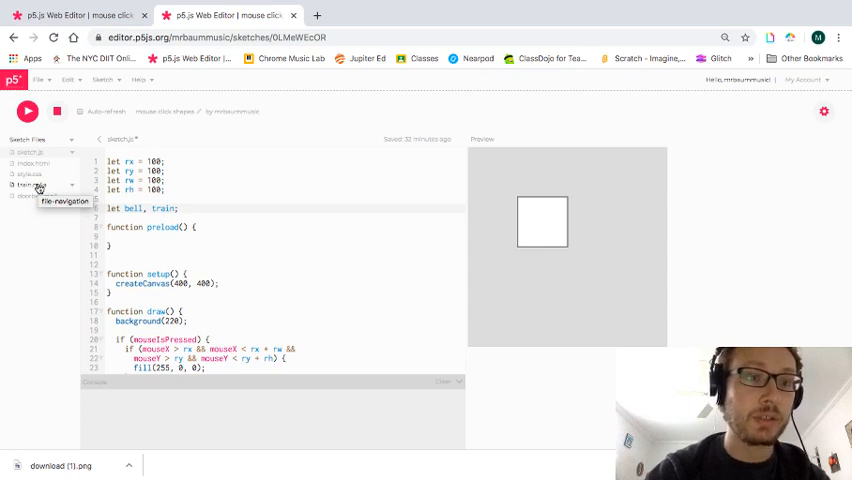
Step: Check the train.m4a file's options again, then return to sketch.js
{"action": "right_click", "coordinate": [39, 189]}
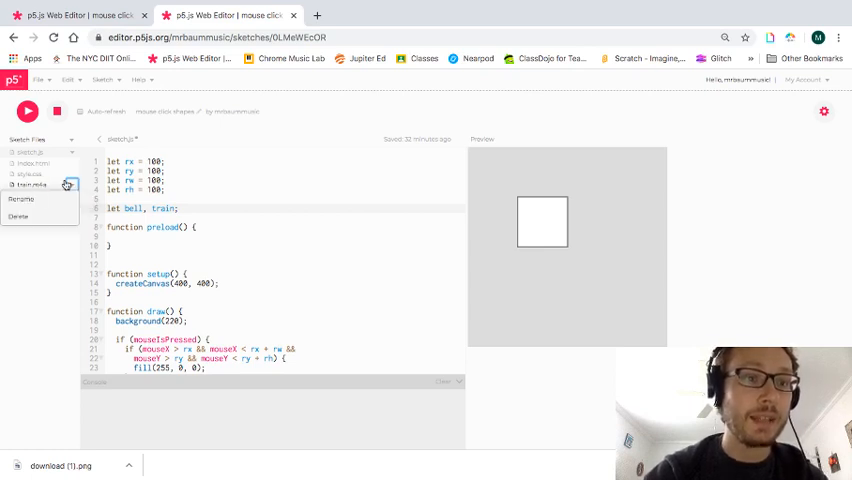
{"action": "left_click", "coordinate": [40, 199]}
{"action": "left_click", "coordinate": [72, 187]}
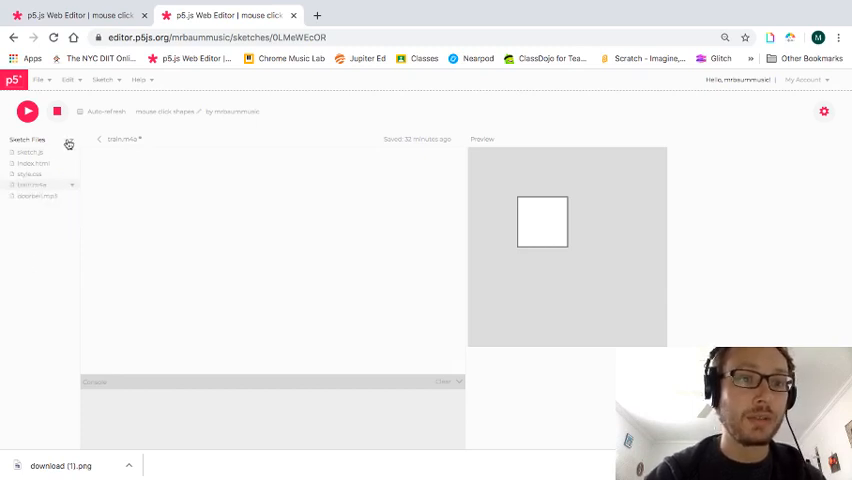
{"action": "left_click", "coordinate": [31, 153]}
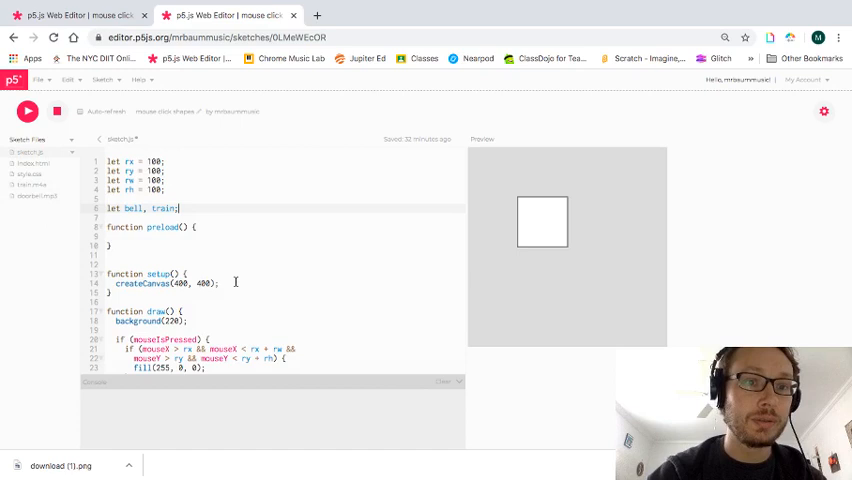
Step: Write train = loadSound('train.m4a') inside preload(), removing a stray parenthesis
{"action": "left_click", "coordinate": [149, 236]}
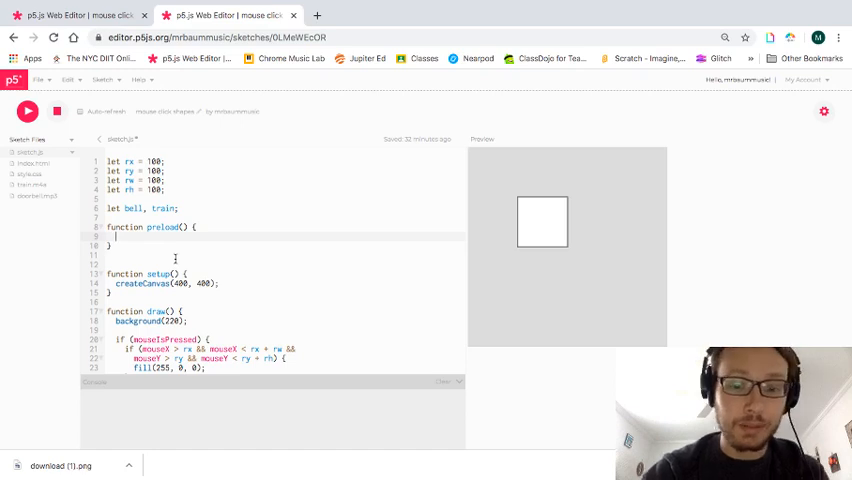
{"action": "type", "text": "train = loa"}
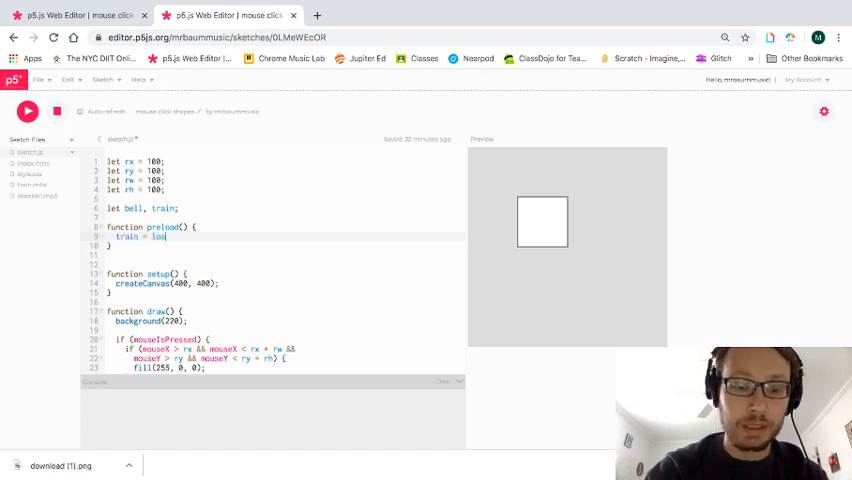
{"action": "type", "text": "dSound"}
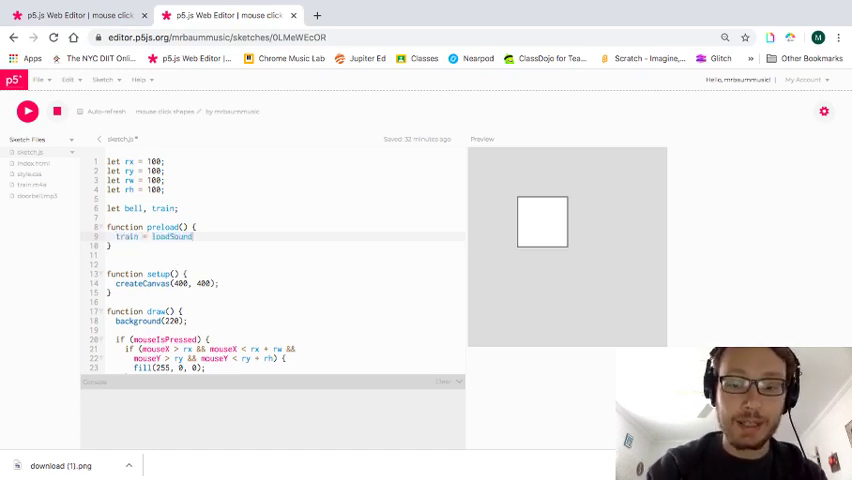
{"action": "type", "text": "();"}
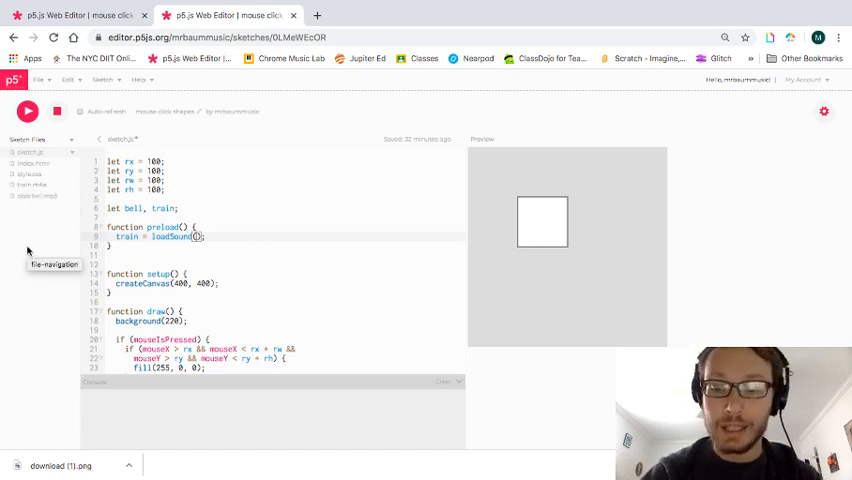
{"action": "type", "text": "'train.m"}
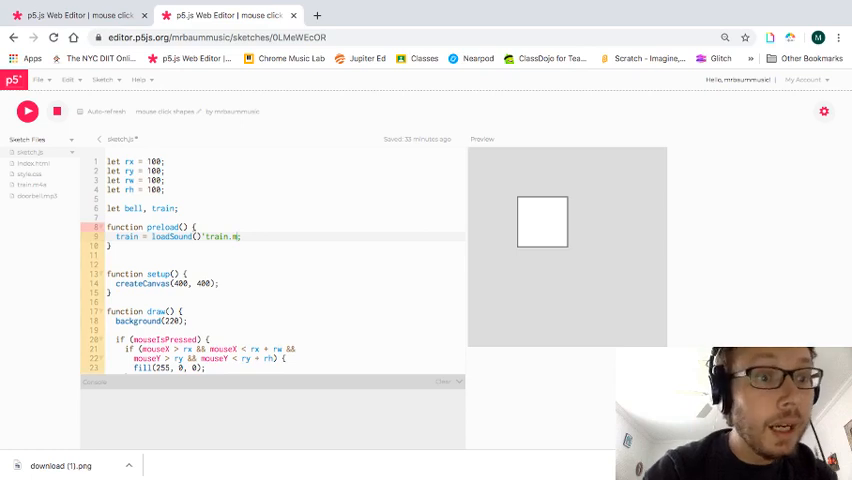
{"action": "type", "text": "4a'"}
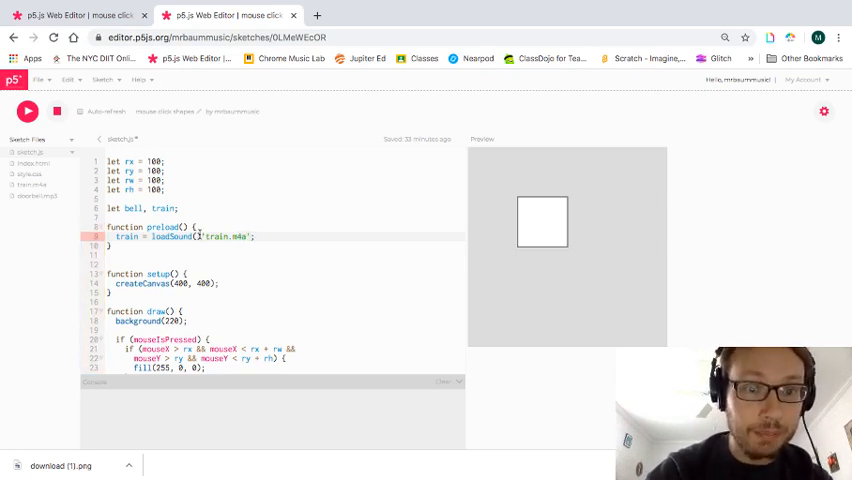
{"action": "left_click", "coordinate": [199, 237]}
{"action": "key", "text": "BackSpace"}
Step: Duplicate the loadSound line and change it to load doorbell.mp3 into bell
{"action": "left_click", "coordinate": [246, 237]}
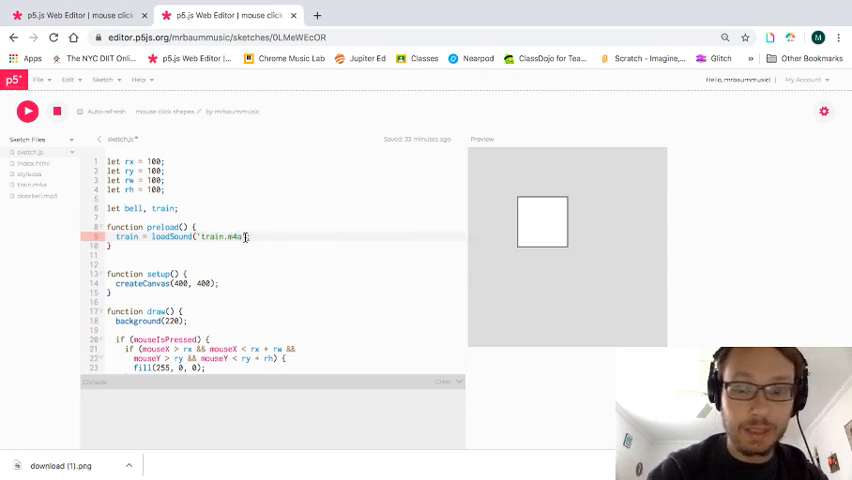
{"action": "type", "text": ")"}
{"action": "left_click_drag", "start_coordinate": [268, 237], "coordinate": [108, 238]}
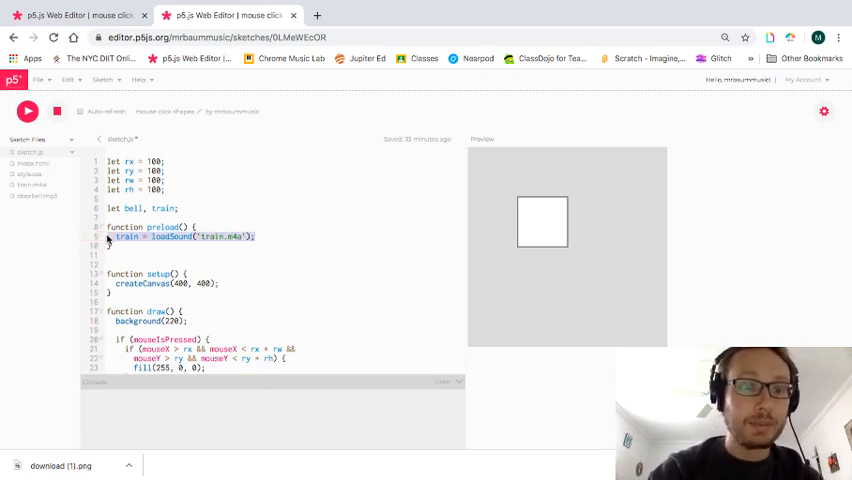
{"action": "key", "text": "ctrl+c"}
{"action": "left_click", "coordinate": [272, 237]}
{"action": "key", "text": "Return"}
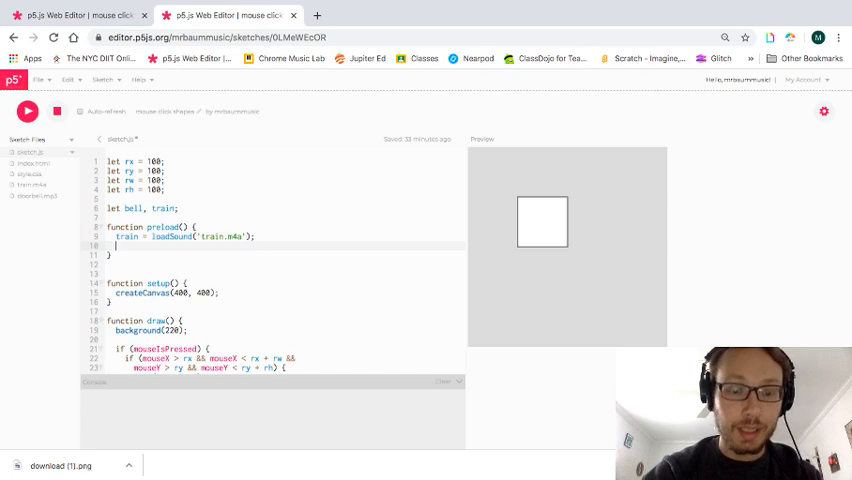
{"action": "key", "text": "ctrl+v"}
{"action": "double_click", "coordinate": [146, 246]}
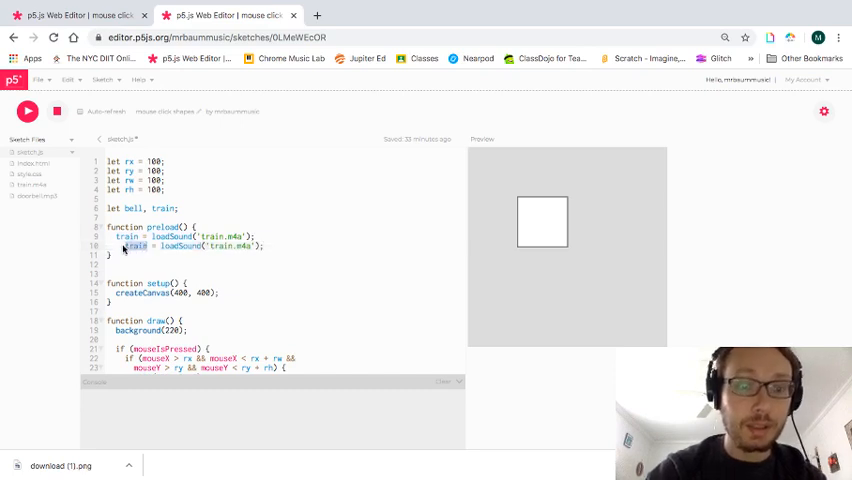
{"action": "type", "text": "bell"}
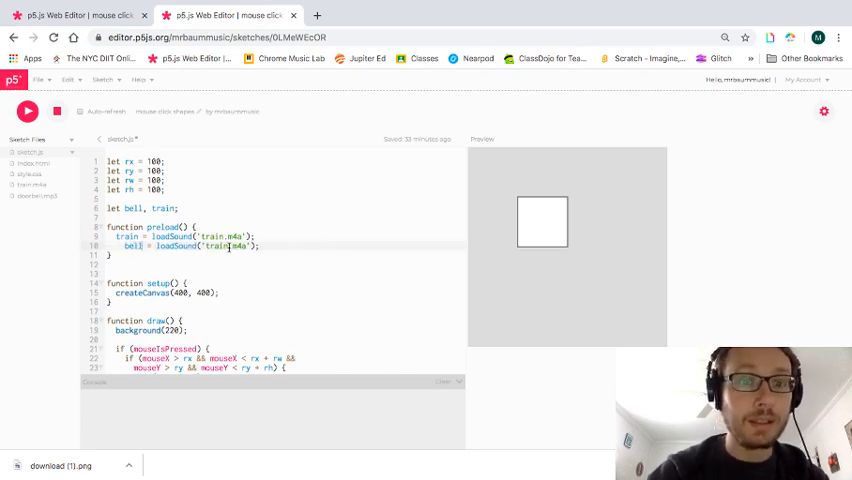
{"action": "left_click_drag", "start_coordinate": [247, 247], "coordinate": [211, 246]}
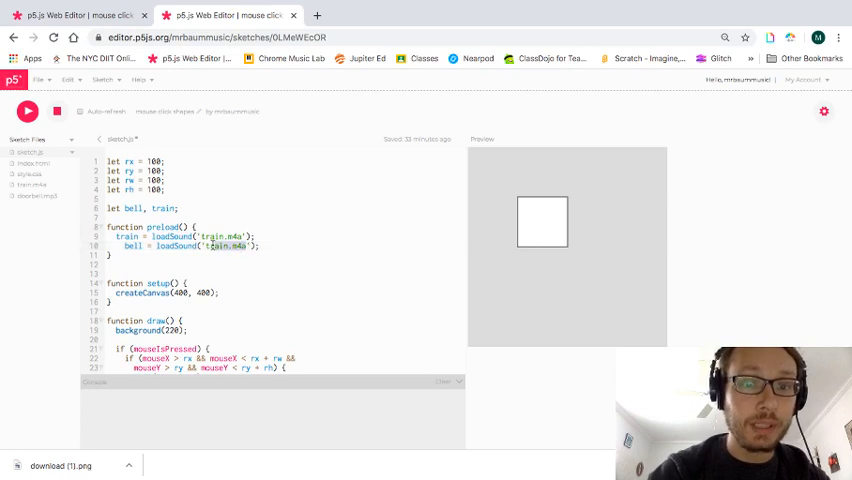
{"action": "type", "text": "doo"}
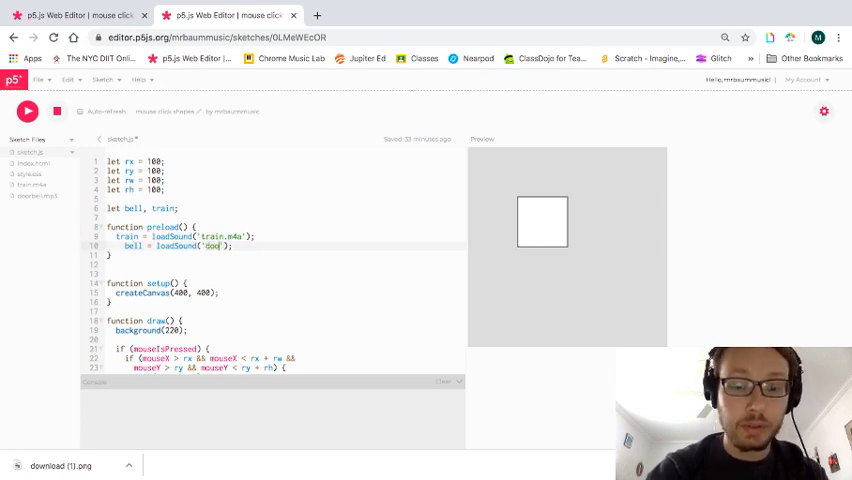
{"action": "type", "text": "rbell.mp3"}
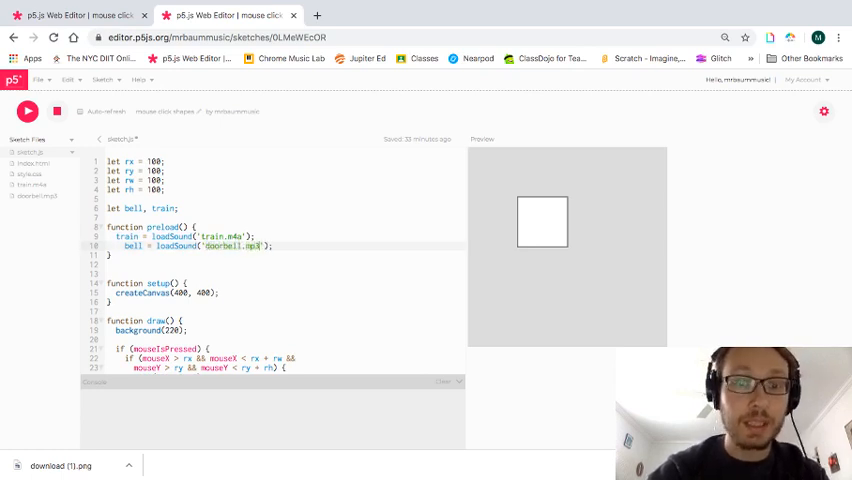
Step: Fix the bell line's indentation and add bell.play(); right after fill(255, 0, 0);
{"action": "left_click", "coordinate": [27, 111]}
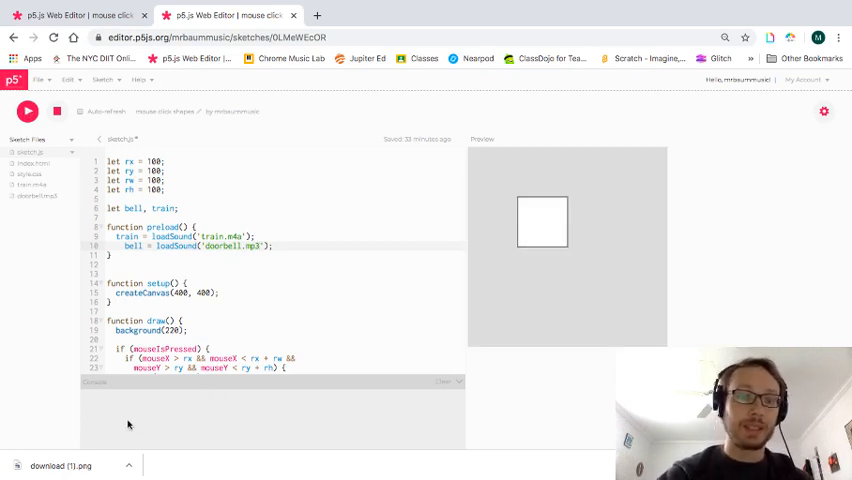
{"action": "left_click", "coordinate": [124, 245]}
{"action": "key", "text": "BackSpace"}
{"action": "key", "text": "BackSpace"}
{"action": "scroll", "coordinate": [291, 291], "scroll_direction": "down", "scroll_amount": 2}
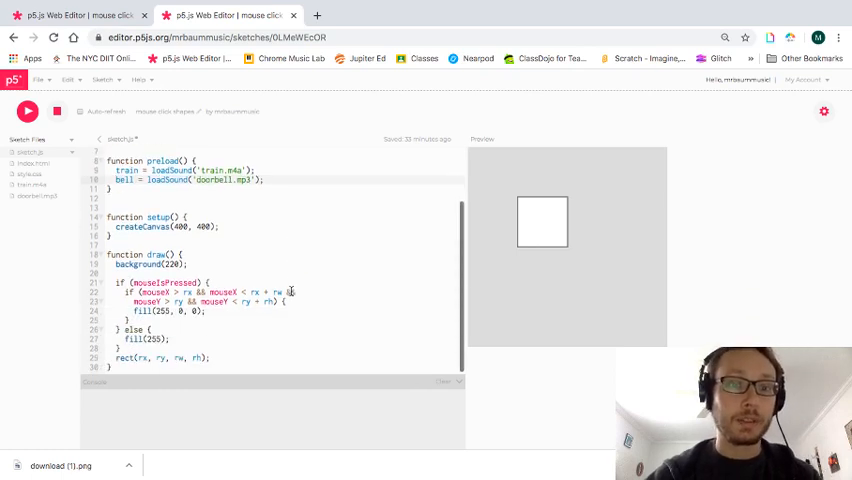
{"action": "left_click", "coordinate": [220, 312]}
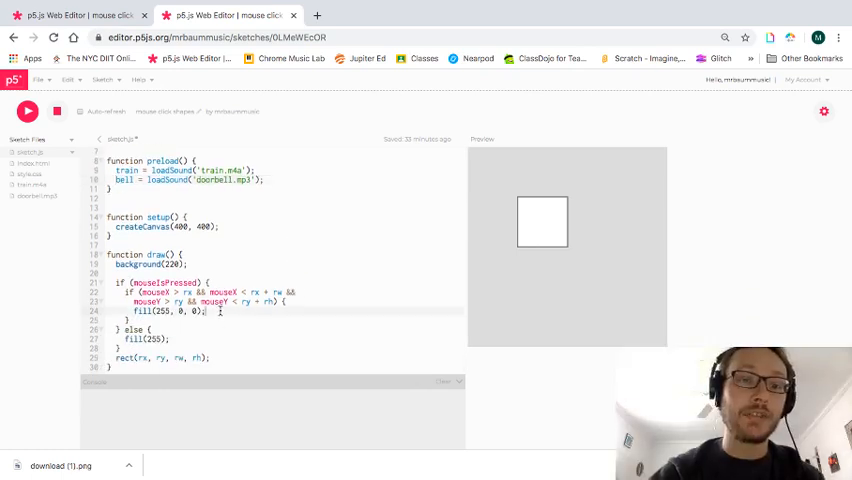
{"action": "key", "text": "Return"}
{"action": "type", "text": "bell.p"}
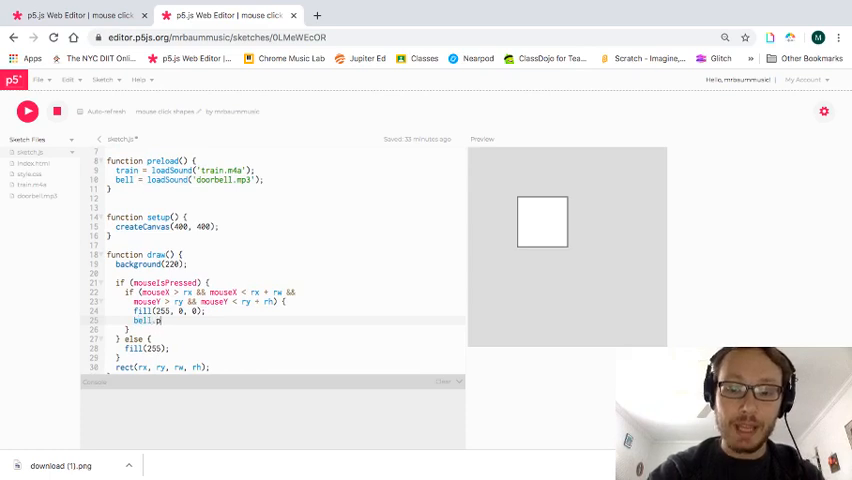
{"action": "type", "text": "lay();"}
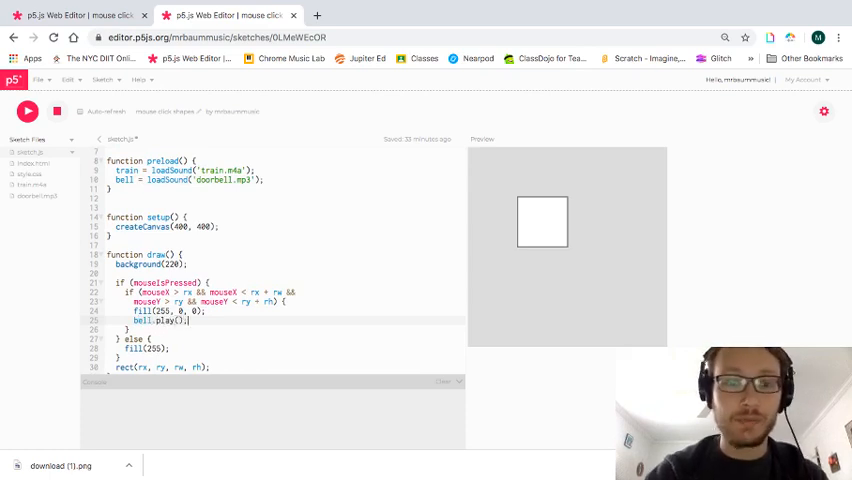
Step: Run and stop the sketch several times to test the bell sound on press
{"action": "left_click", "coordinate": [57, 112]}
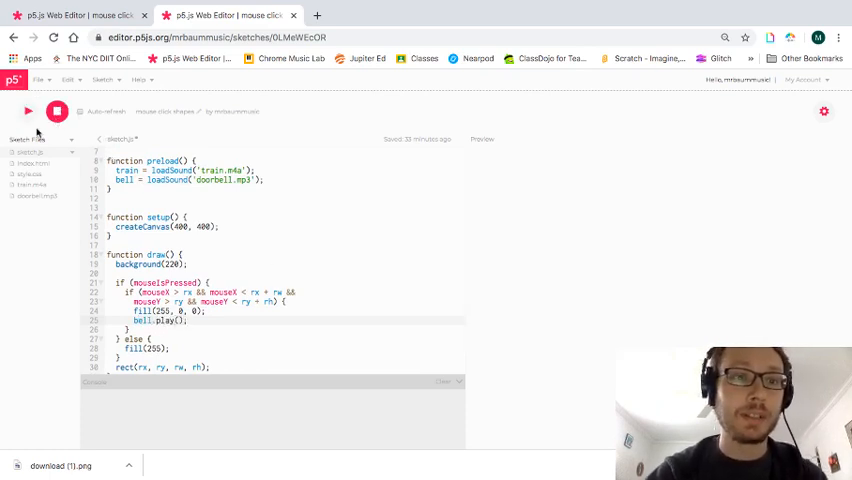
{"action": "left_click", "coordinate": [27, 111]}
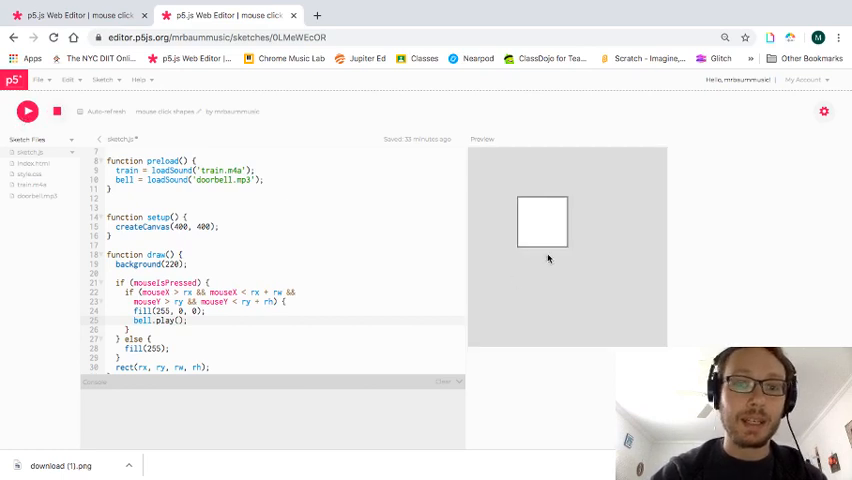
{"action": "left_click", "coordinate": [57, 111]}
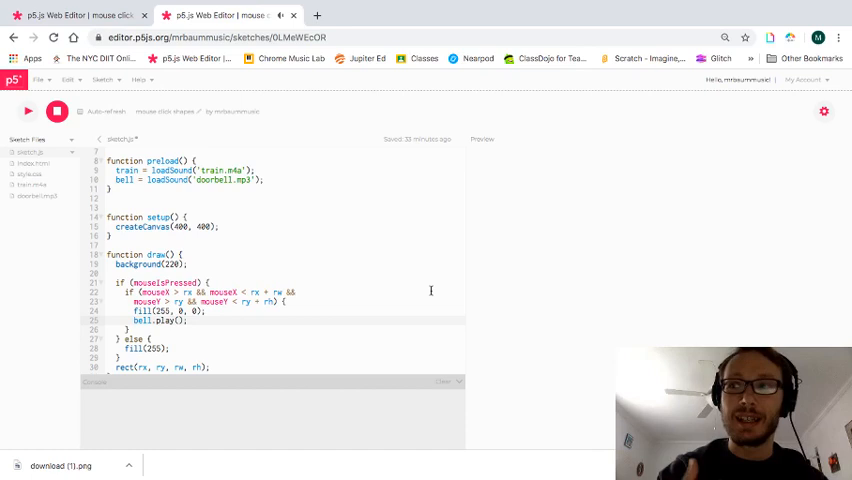
{"action": "left_click", "coordinate": [28, 113]}
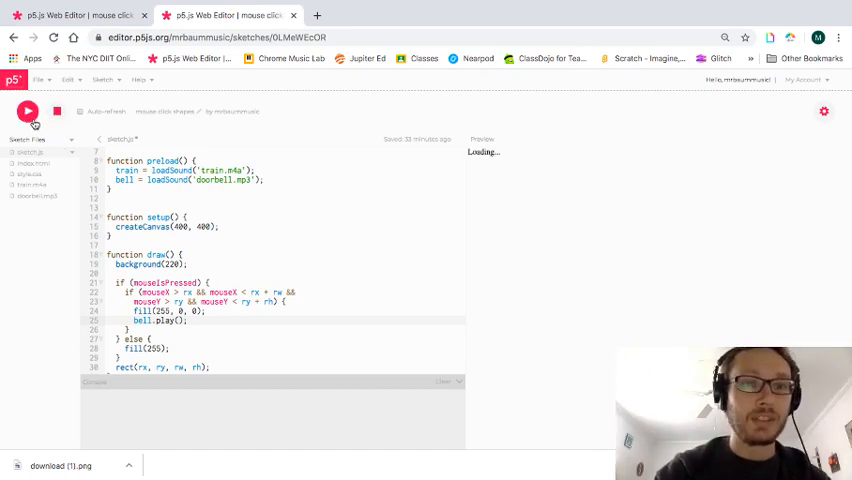
{"action": "key", "text": "ctrl+shift+Return"}
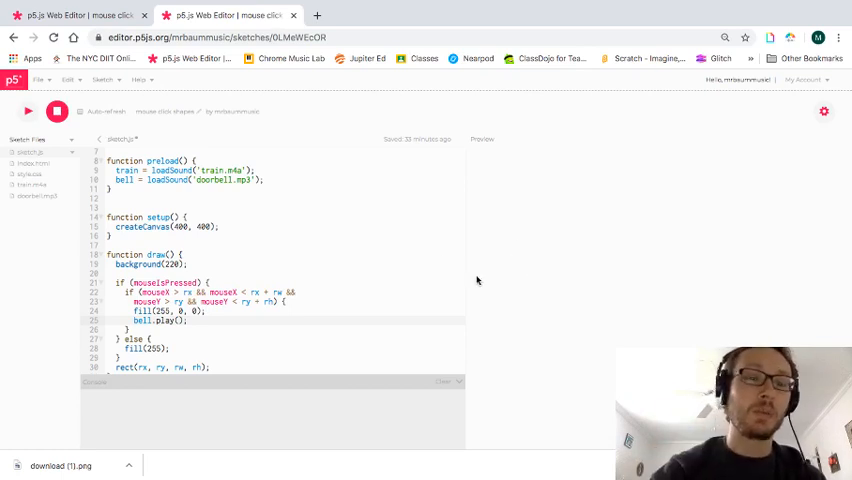
{"action": "scroll", "coordinate": [200, 256], "scroll_direction": "down", "scroll_amount": 1}
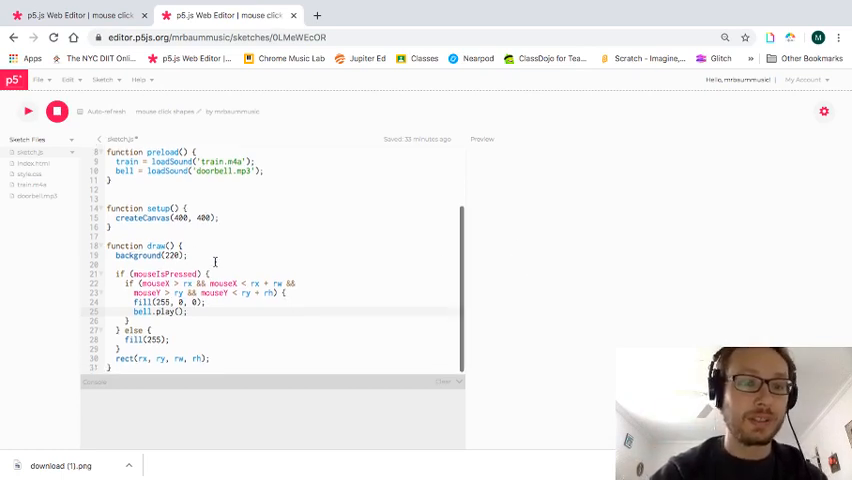
Step: Remove the bell.play() call and its leftover line from draw()
{"action": "left_click_drag", "start_coordinate": [196, 312], "coordinate": [131, 311]}
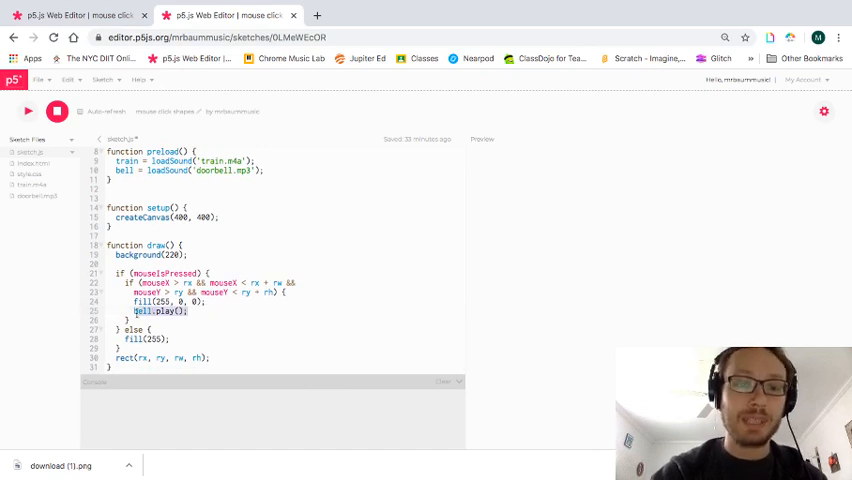
{"action": "key", "text": "BackSpace"}
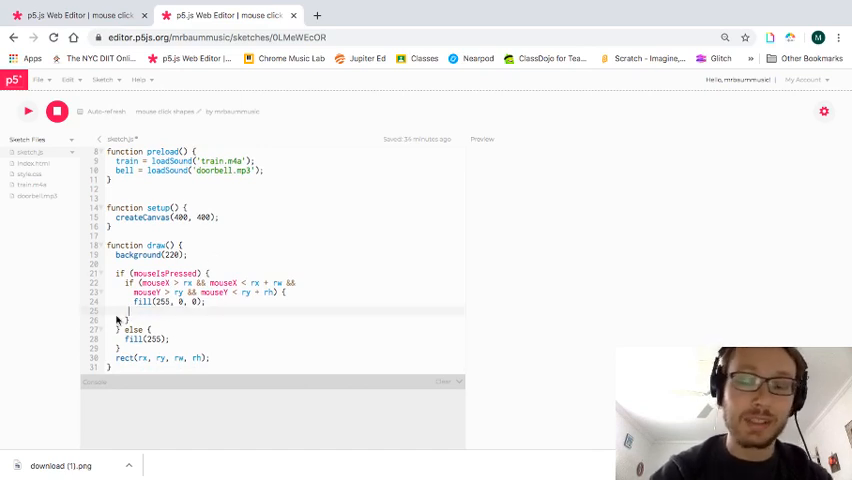
{"action": "key", "text": "BackSpace"}
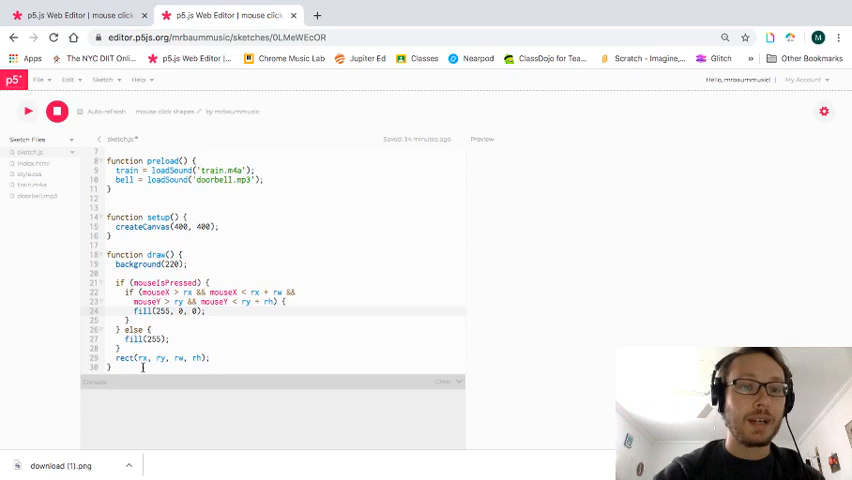
Step: Add an empty mousePressed() function after draw() with blank lines inside
{"action": "left_click", "coordinate": [141, 367]}
{"action": "key", "text": "Return"}
{"action": "key", "text": "Return"}
{"action": "key", "text": "Return"}
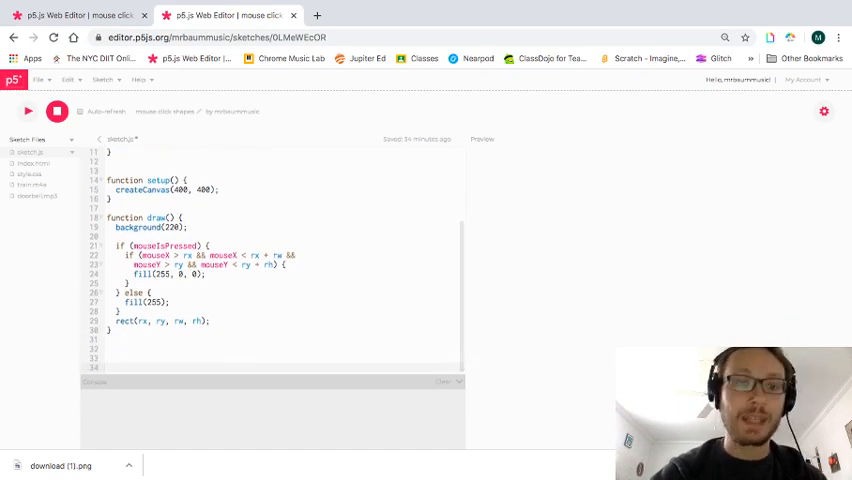
{"action": "type", "text": "func"}
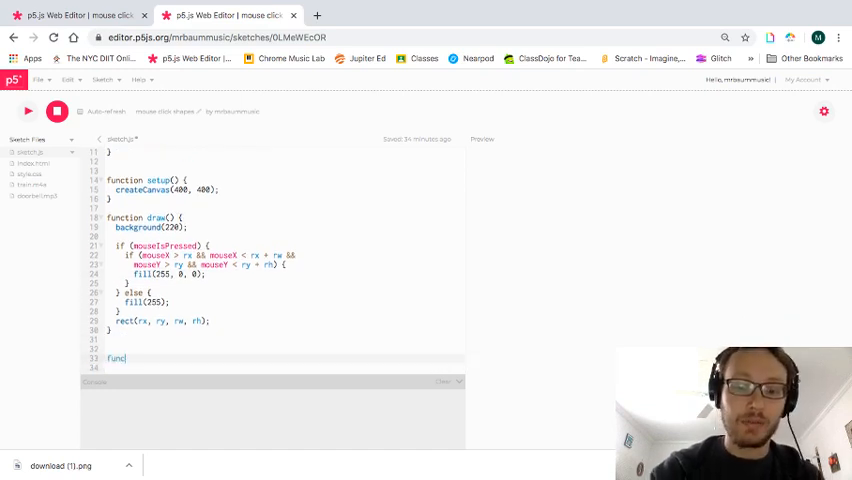
{"action": "type", "text": "tion m"}
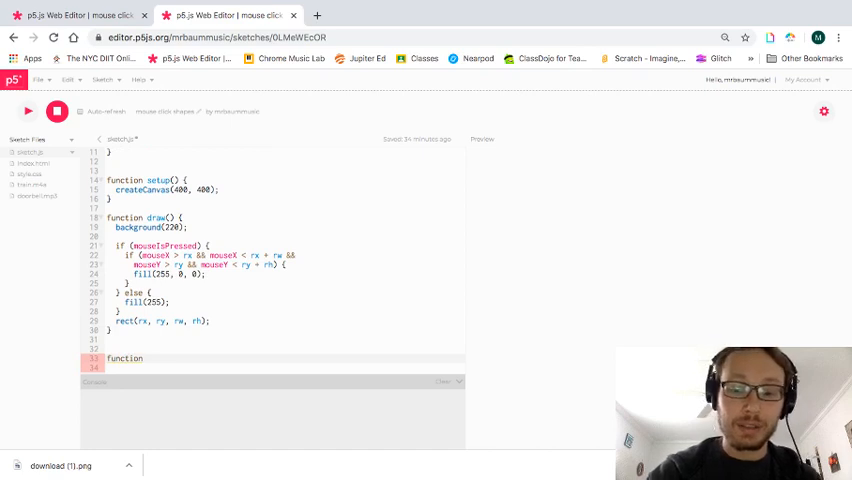
{"action": "type", "text": "ouse"}
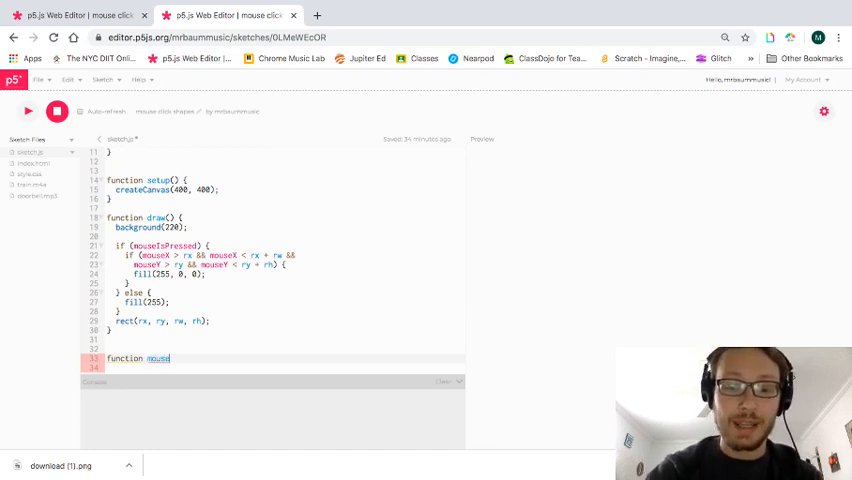
{"action": "type", "text": "Pressed() {"}
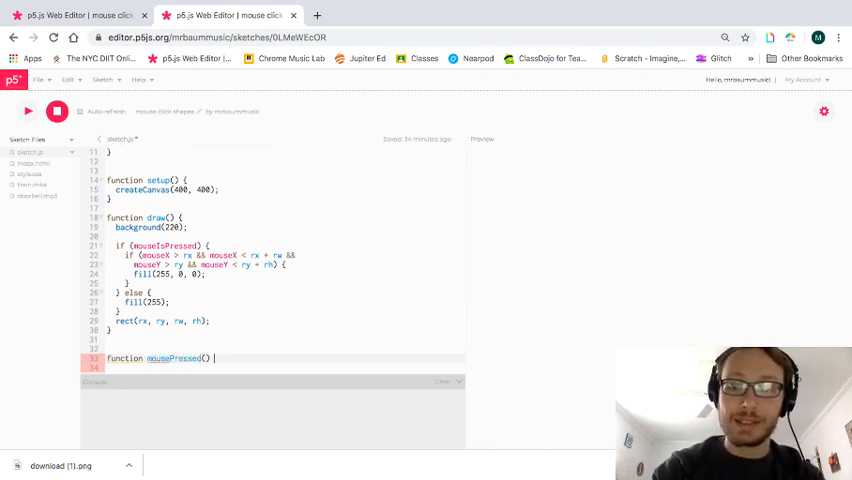
{"action": "key", "text": "Return"}
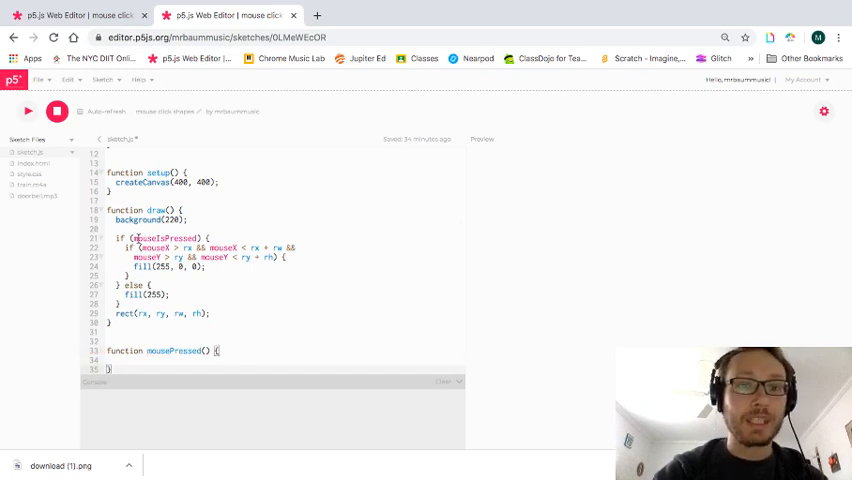
{"action": "left_click_drag", "start_coordinate": [133, 240], "coordinate": [199, 238]}
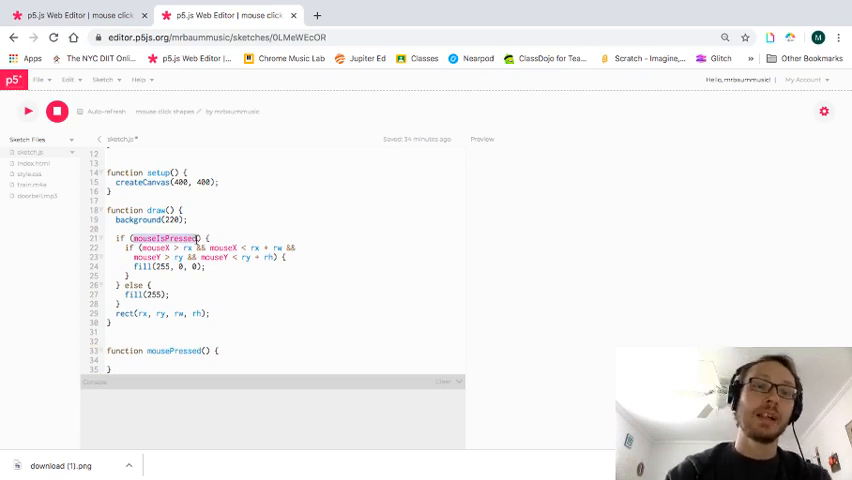
{"action": "left_click", "coordinate": [218, 362]}
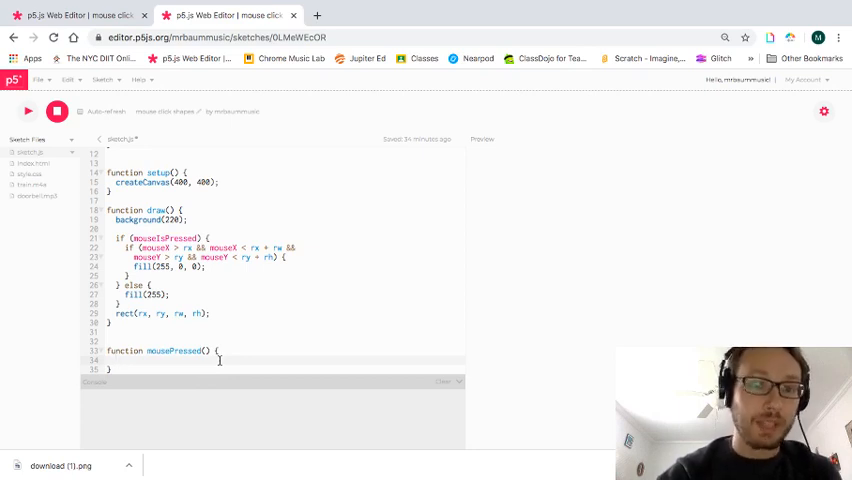
{"action": "key", "text": "Return"}
{"action": "key", "text": "Return"}
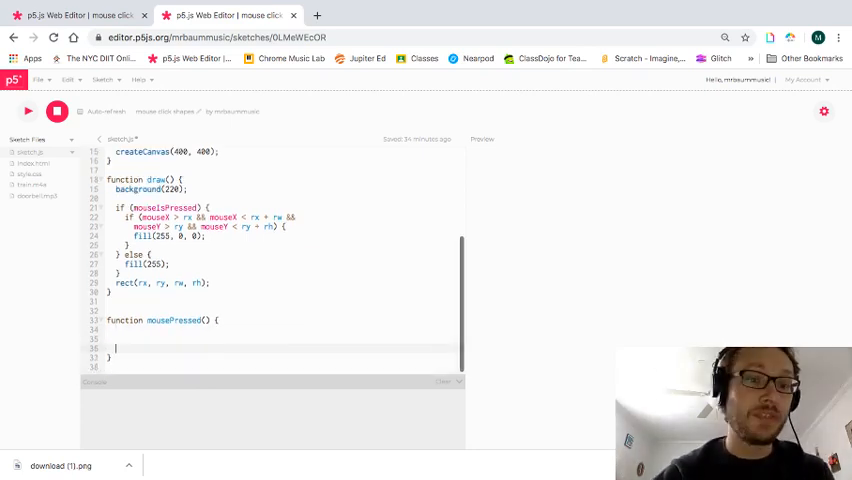
Step: Copy the square-bounds if block from draw() into mousePressed()
{"action": "left_click", "coordinate": [162, 333]}
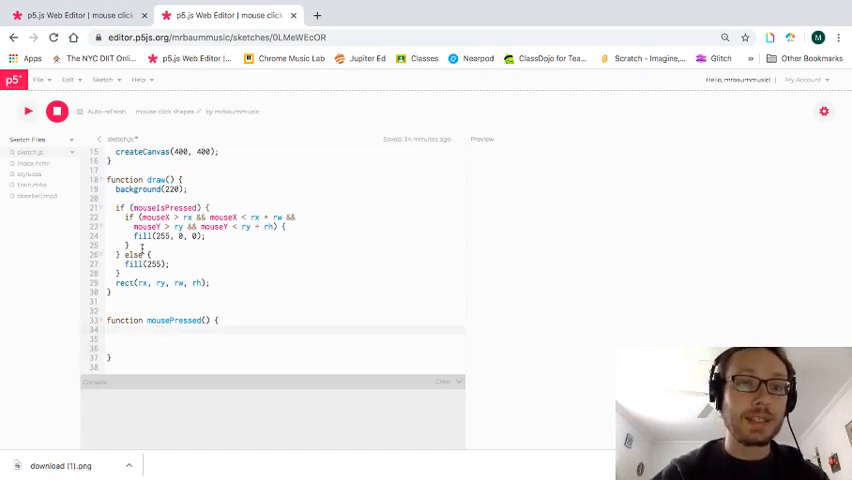
{"action": "left_click_drag", "start_coordinate": [144, 246], "coordinate": [98, 221]}
{"action": "key", "text": "ctrl+c"}
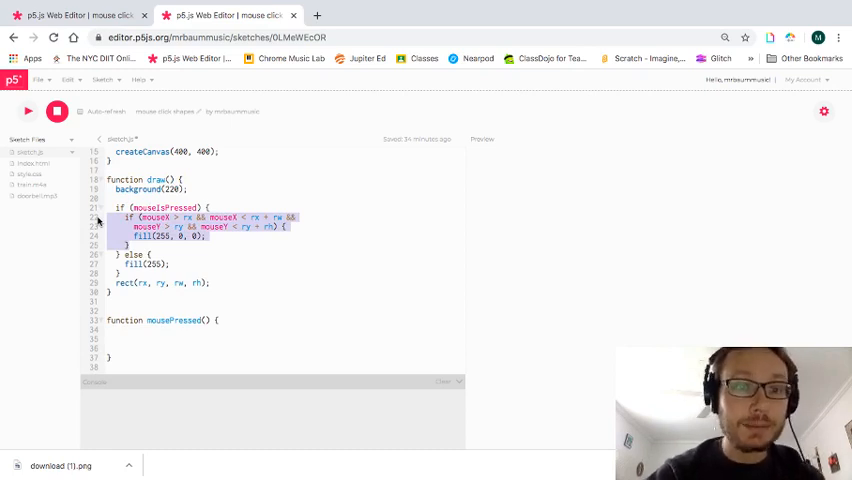
{"action": "left_click", "coordinate": [162, 331]}
{"action": "key", "text": "ctrl+v"}
{"action": "scroll", "coordinate": [157, 288], "scroll_direction": "up", "scroll_amount": 5}
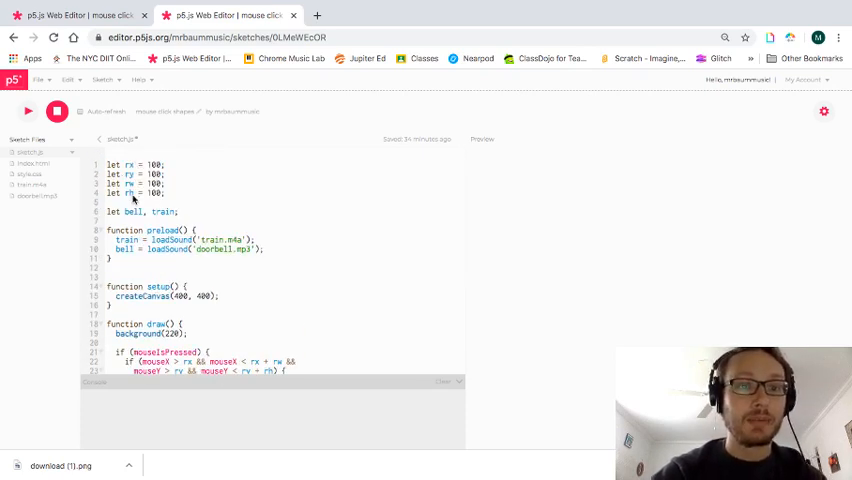
{"action": "scroll", "coordinate": [140, 195], "scroll_direction": "down", "scroll_amount": 5}
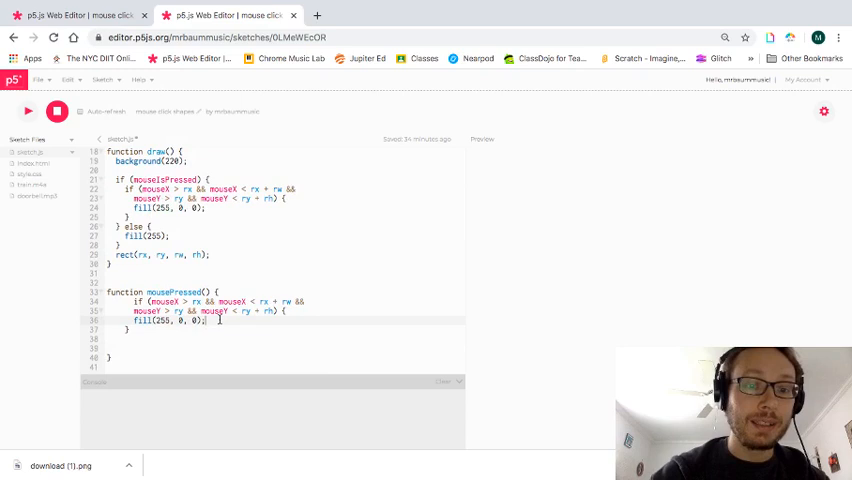
Step: Replace fill(255, 0, 0); with bell.play(); in mousePressed() and remove extra blank lines
{"action": "left_click_drag", "start_coordinate": [219, 321], "coordinate": [129, 323]}
{"action": "key", "text": "BackSpace"}
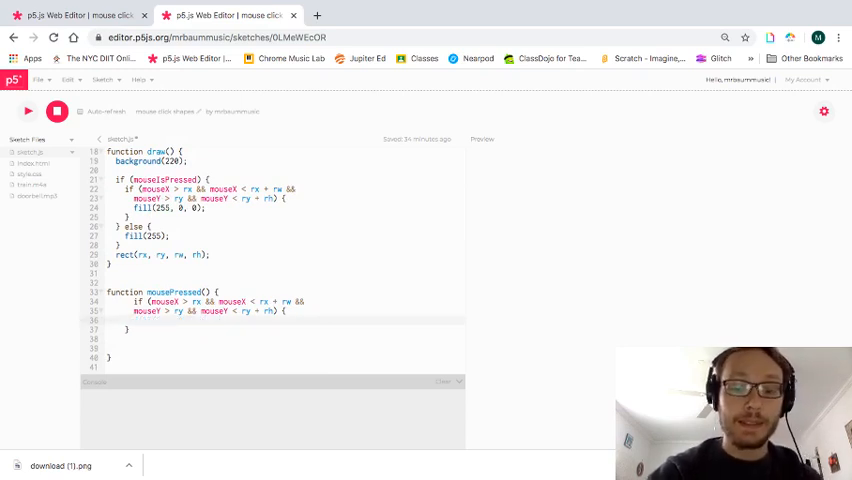
{"action": "type", "text": "bell.pl"}
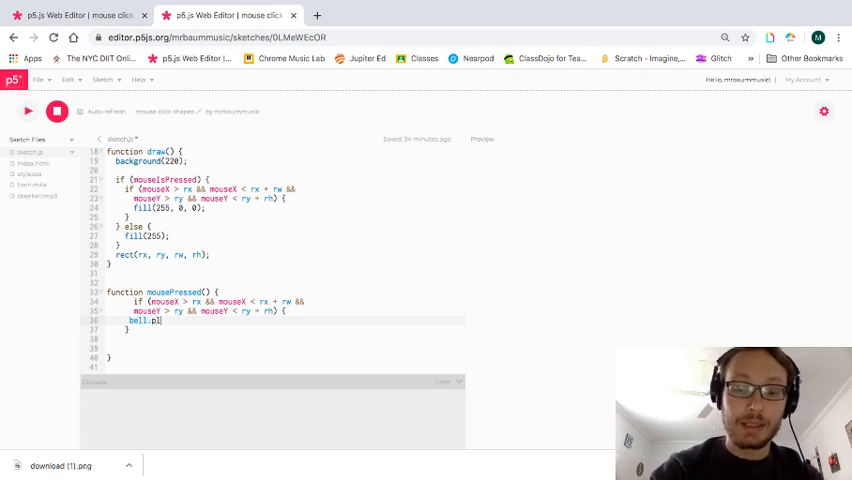
{"action": "type", "text": "ay();"}
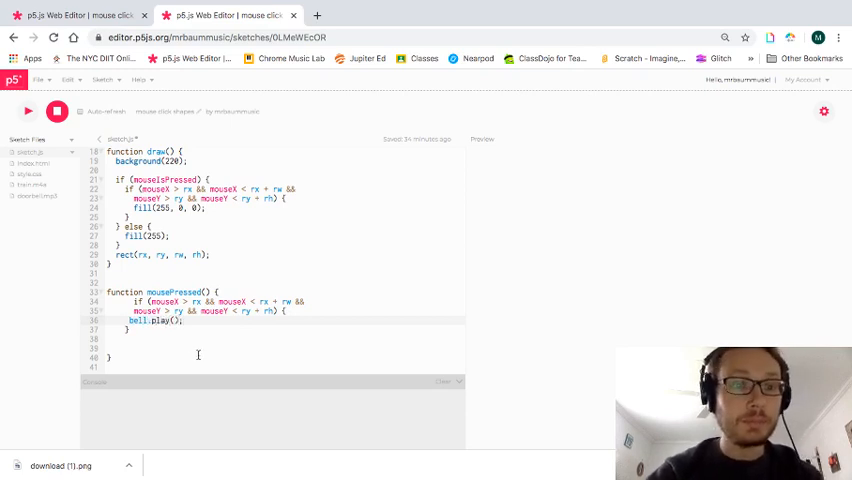
{"action": "left_click", "coordinate": [113, 349]}
{"action": "key", "text": "BackSpace"}
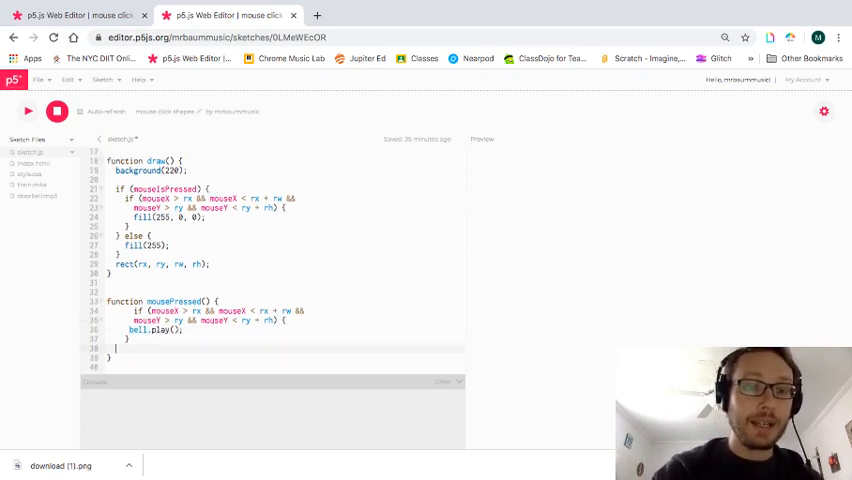
{"action": "key", "text": "BackSpace"}
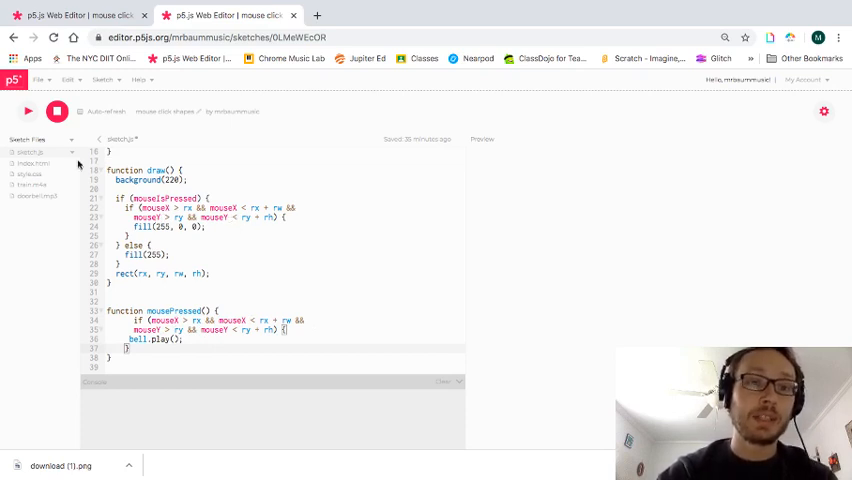
Step: Run the sketch, click the square twice to test the red fill and bell, then stop it
{"action": "left_click", "coordinate": [28, 111]}
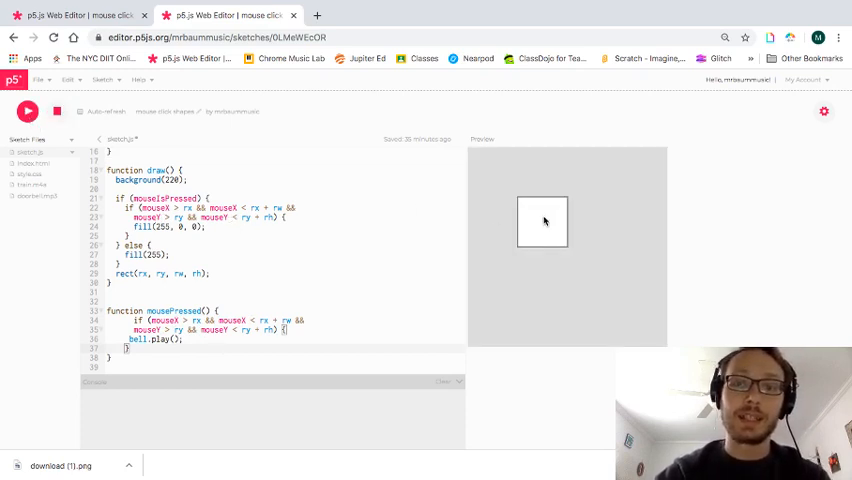
{"action": "left_click", "coordinate": [544, 221]}
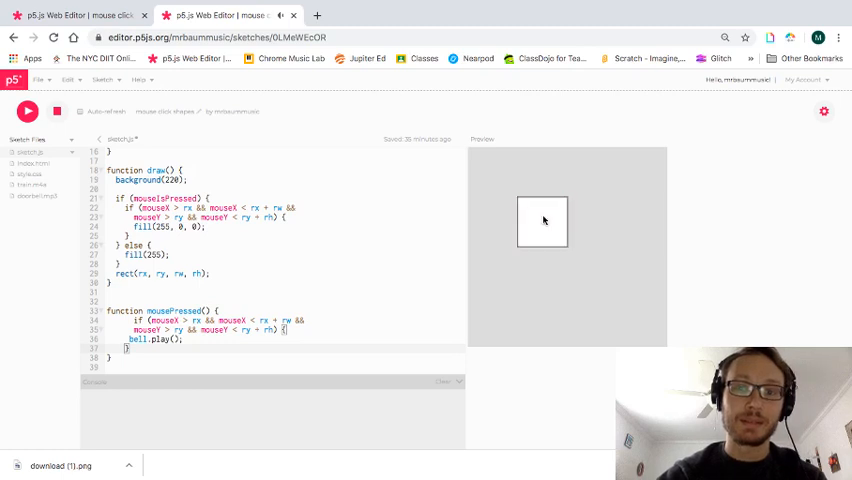
{"action": "left_click", "coordinate": [544, 221]}
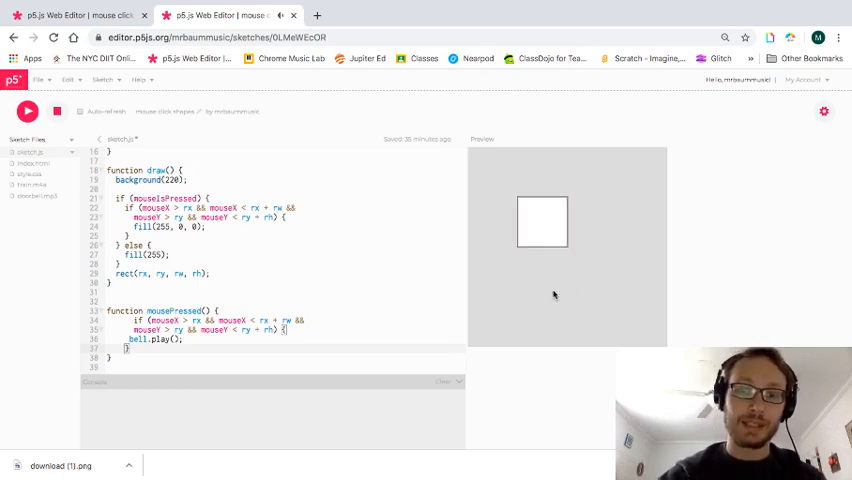
{"action": "left_click", "coordinate": [57, 112]}
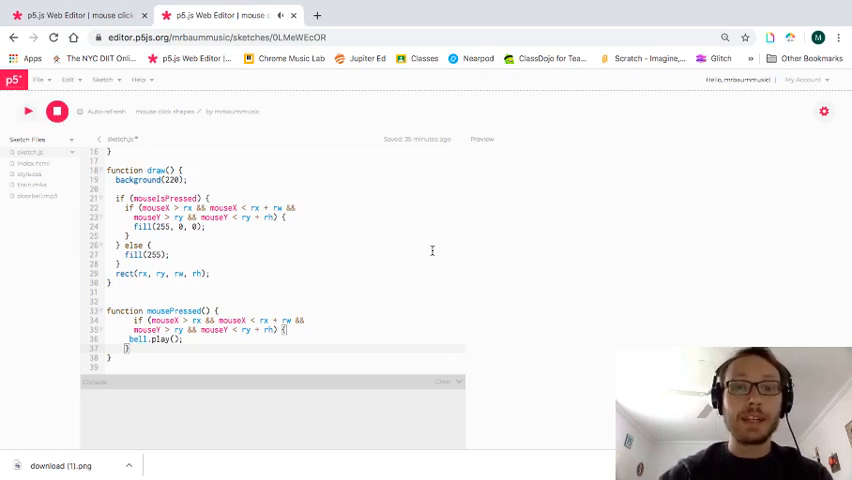
{"action": "scroll", "coordinate": [362, 201], "scroll_direction": "up", "scroll_amount": 5}
{"action": "scroll", "coordinate": [362, 201], "scroll_direction": "down", "scroll_amount": 5}
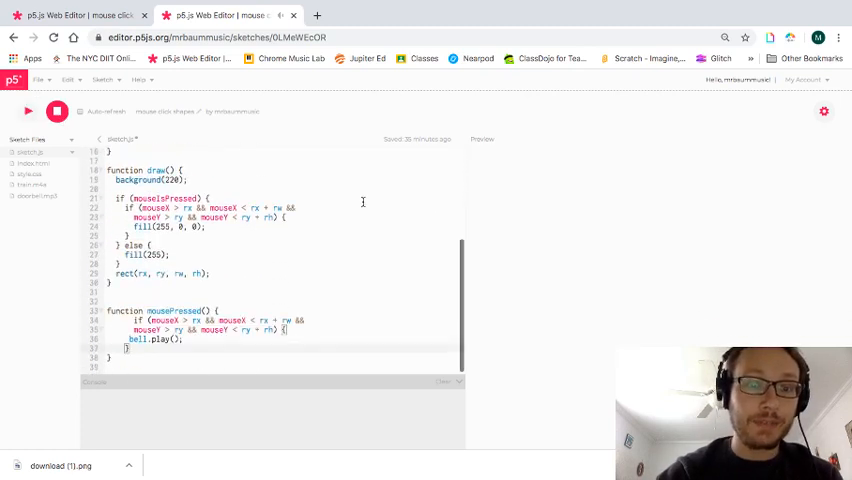
Step: Delete the blank line after background(220); and shrink the console to reveal more code
{"action": "left_click", "coordinate": [110, 189]}
{"action": "key", "text": "BackSpace"}
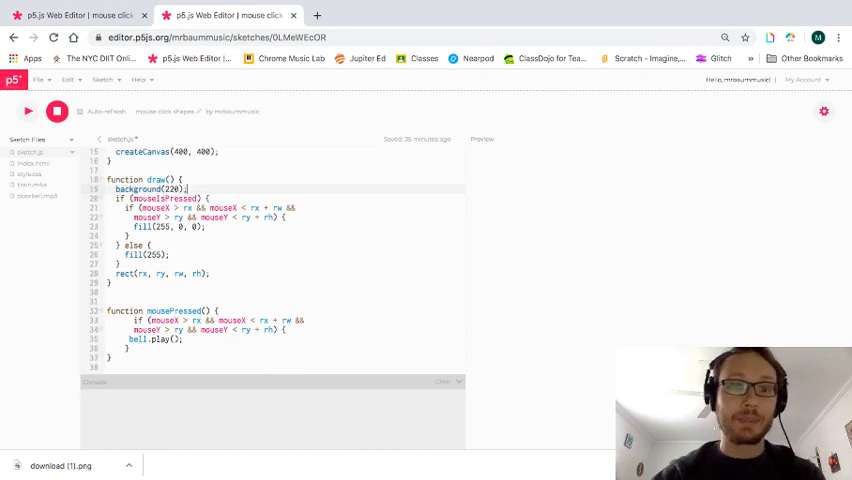
{"action": "scroll", "coordinate": [267, 217], "scroll_direction": "up", "scroll_amount": 3}
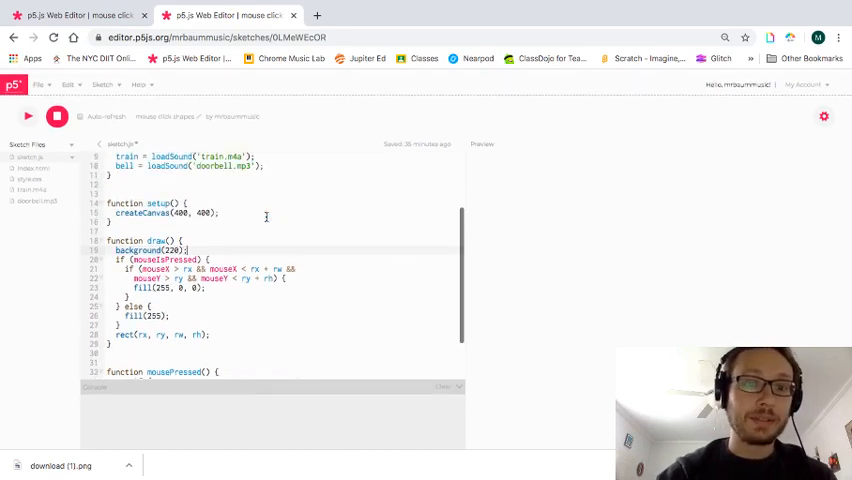
{"action": "scroll", "coordinate": [267, 217], "scroll_direction": "up", "scroll_amount": 1}
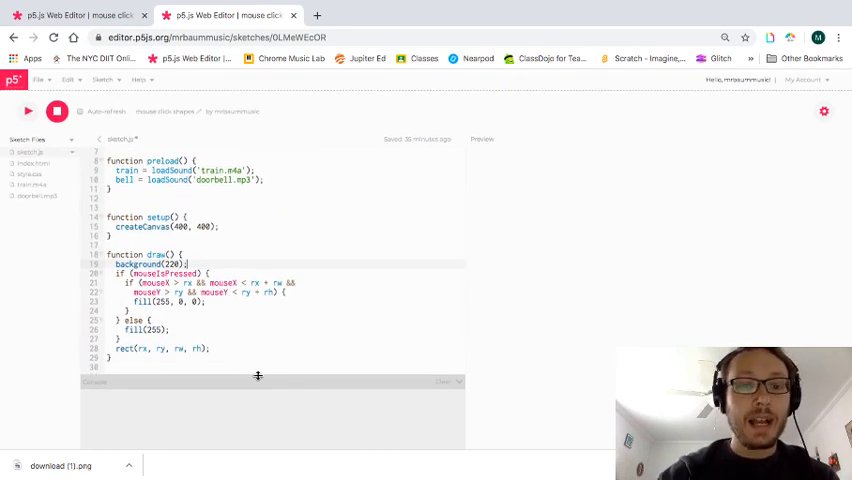
{"action": "left_click_drag", "start_coordinate": [257, 375], "coordinate": [264, 441]}
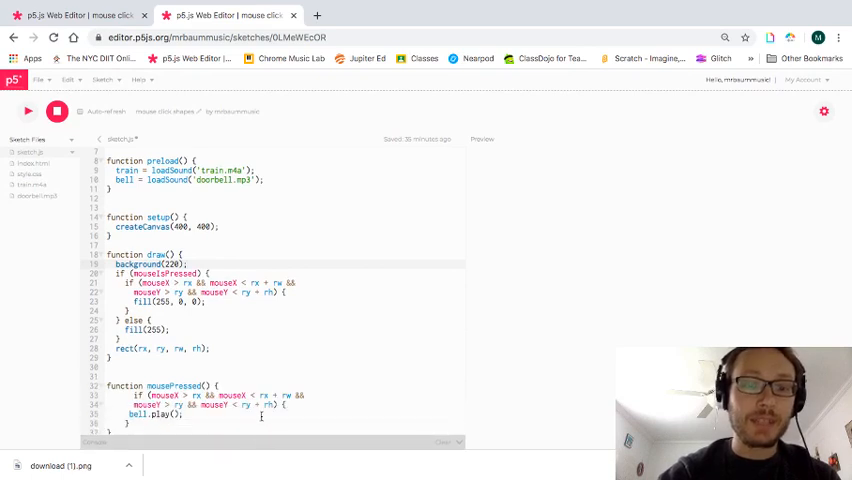
{"action": "scroll", "coordinate": [261, 416], "scroll_direction": "down", "scroll_amount": 1}
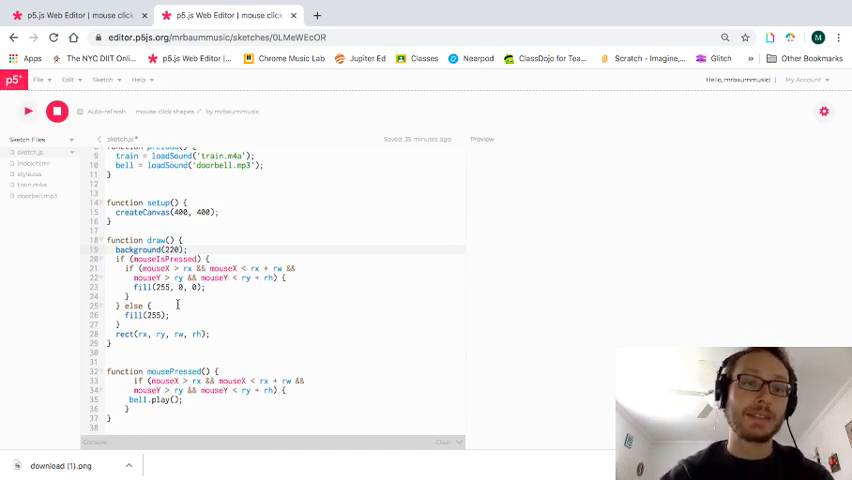
{"action": "scroll", "coordinate": [175, 230], "scroll_direction": "up", "scroll_amount": 5}
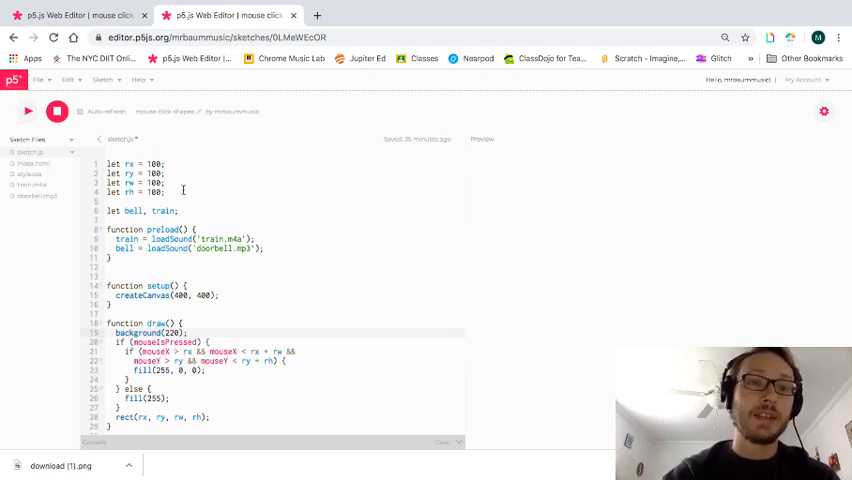
{"action": "scroll", "coordinate": [185, 296], "scroll_direction": "down", "scroll_amount": 5}
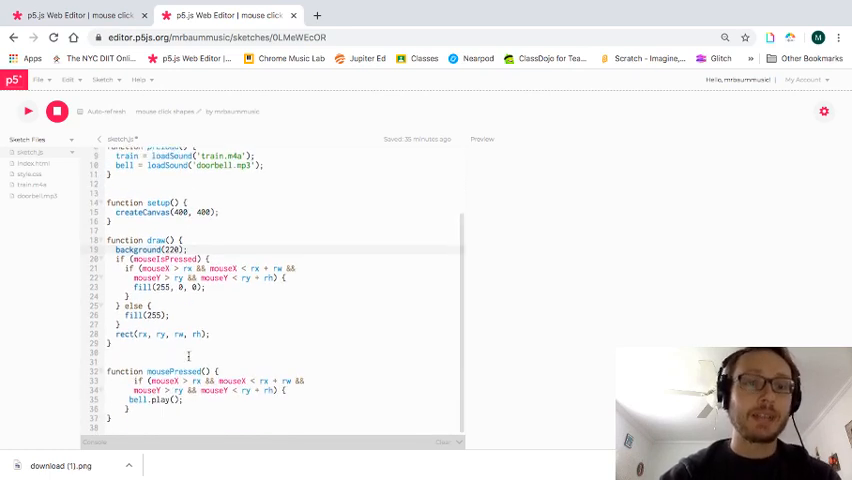